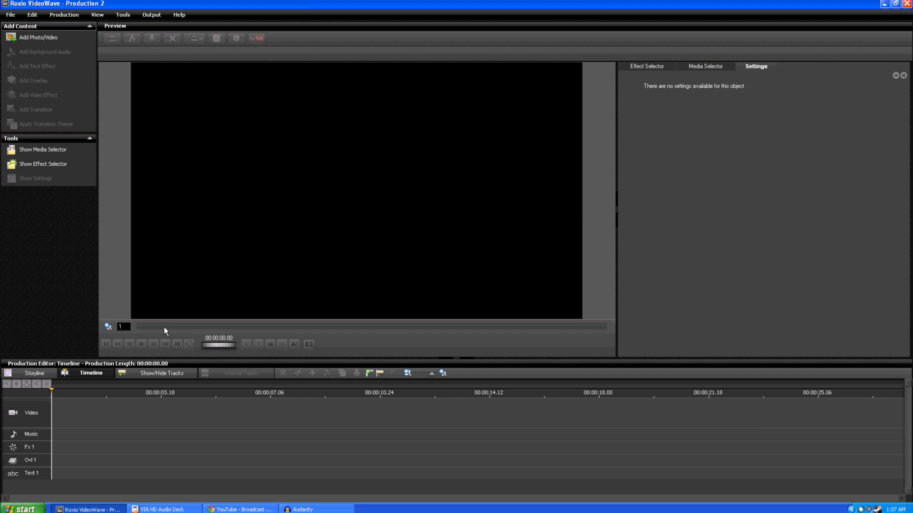
# - Look through the file commands and close them without choosing anything
pyautogui.click(12, 16)
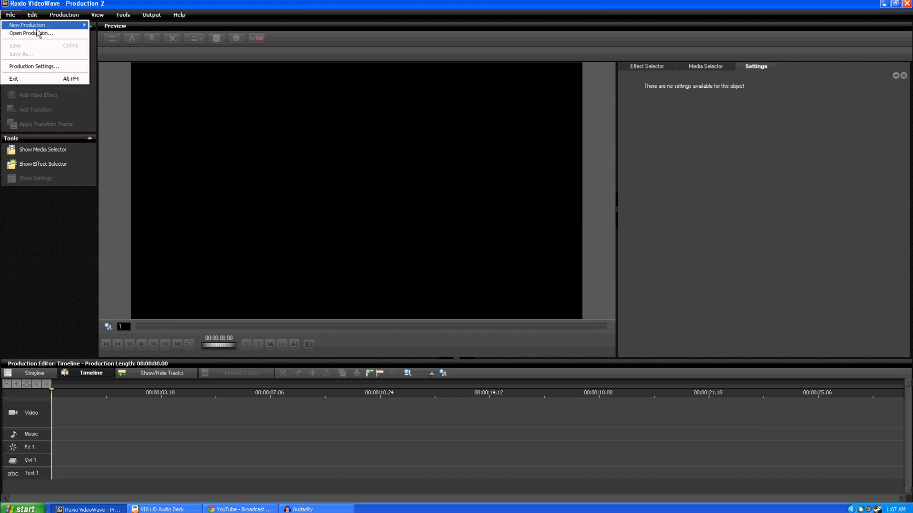
pyautogui.moveTo(40, 26)
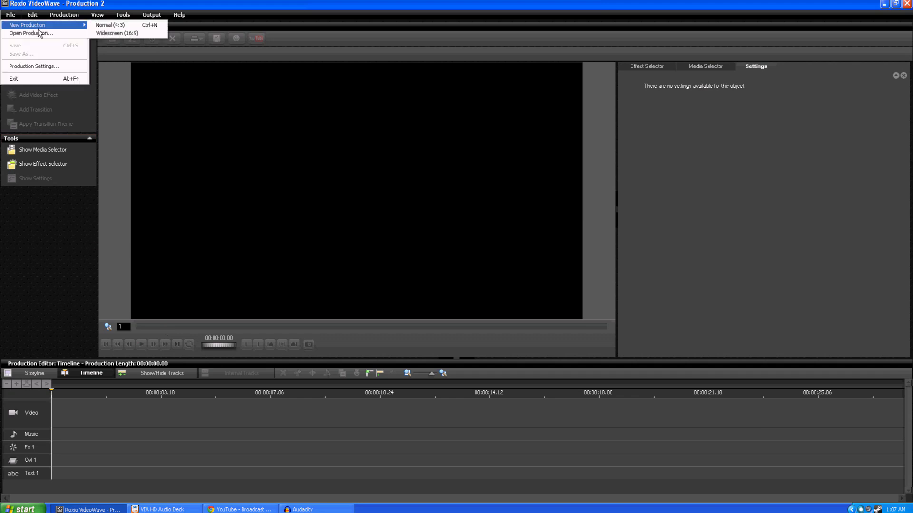
pyautogui.click(152, 35)
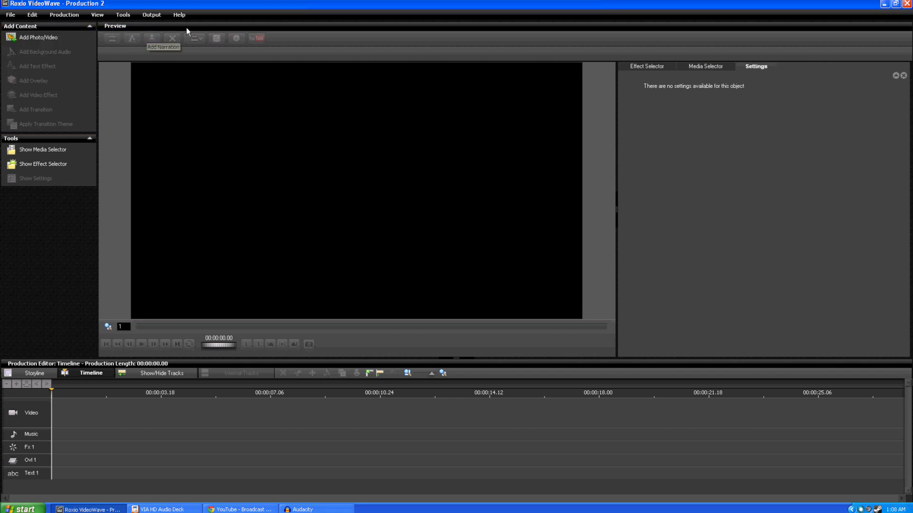
pyautogui.click(10, 15)
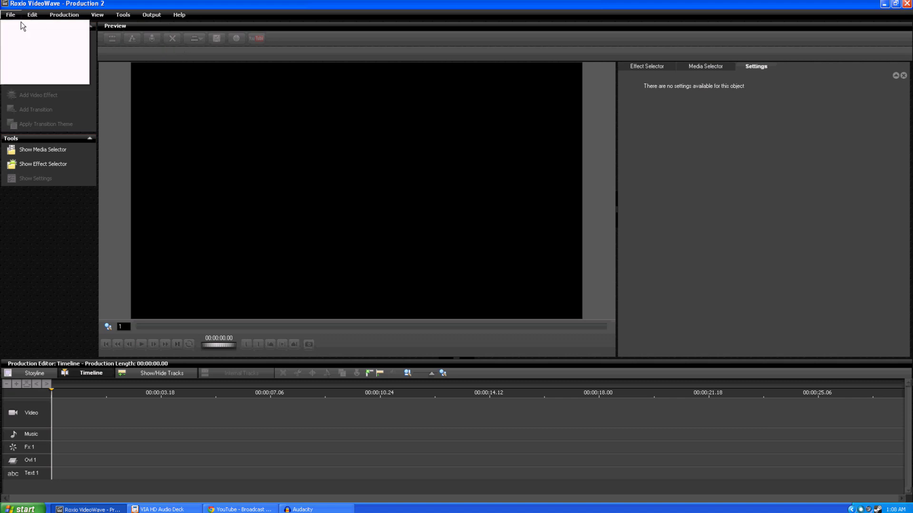
pyautogui.click(45, 34)
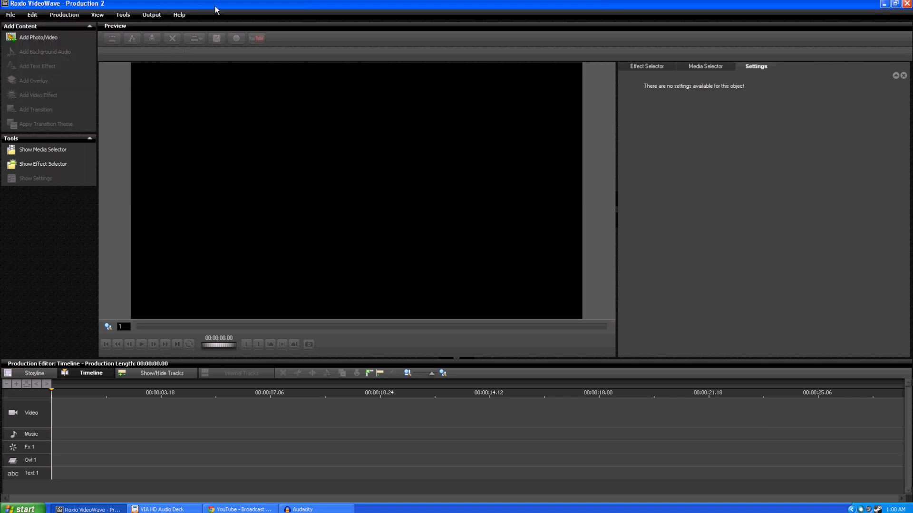
# - In the Add Photo/Video browser, select and preview the 7-22-2011_04.divx recording
pyautogui.click(39, 38)
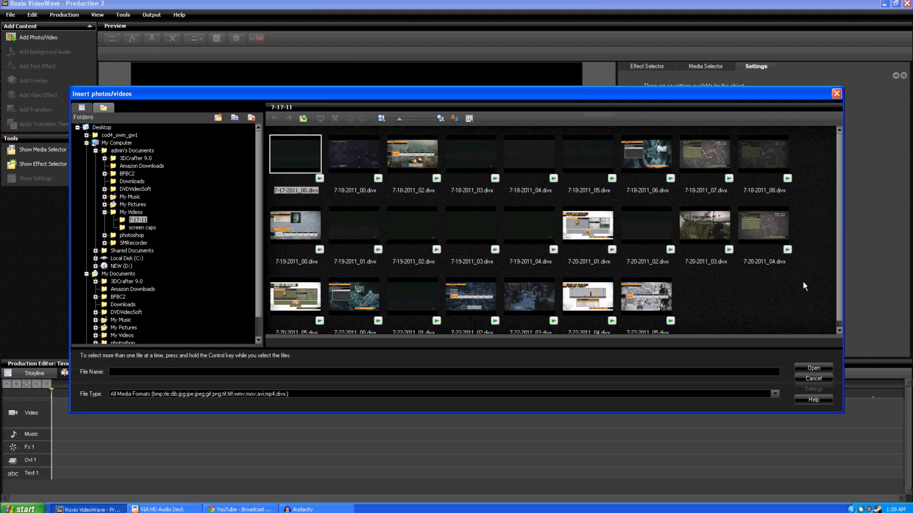
pyautogui.scroll(-1, 803, 285)
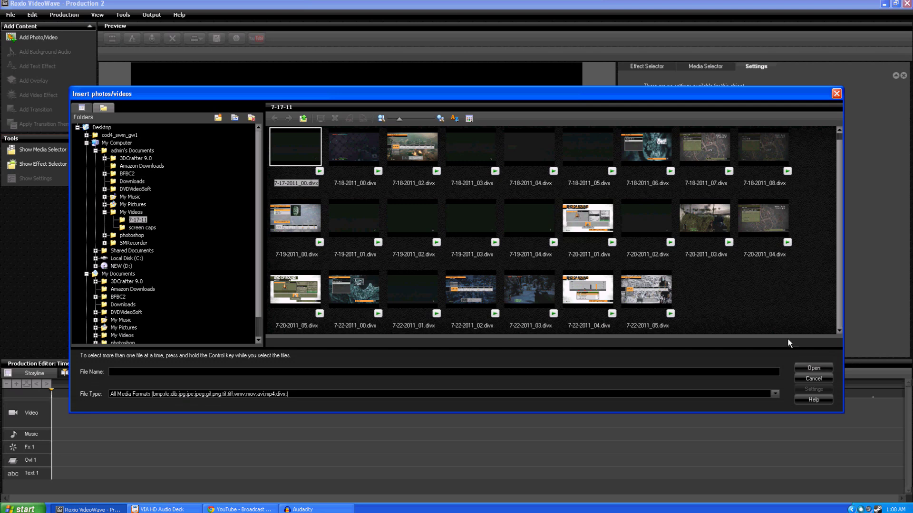
pyautogui.click(601, 304)
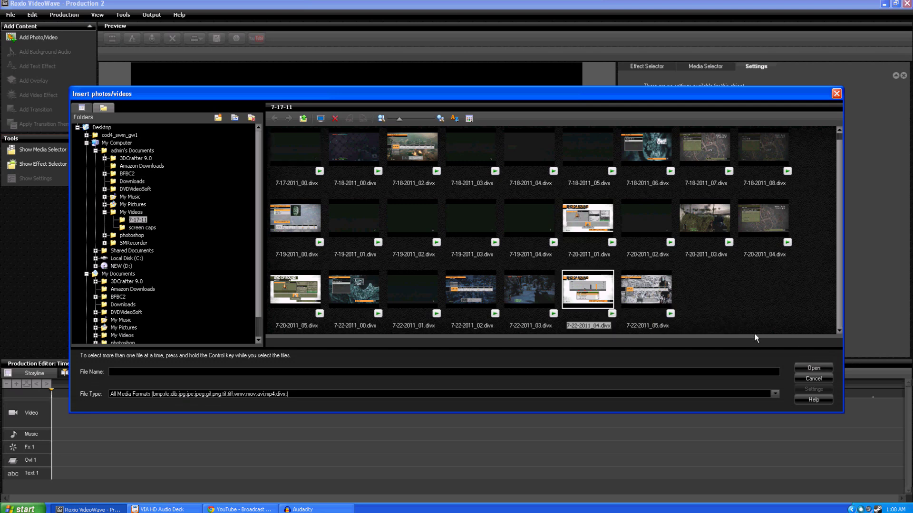
pyautogui.click(614, 316)
# - Insert 7-22-2011_04.divx into the production and return to the clip's start
pyautogui.click(813, 367)
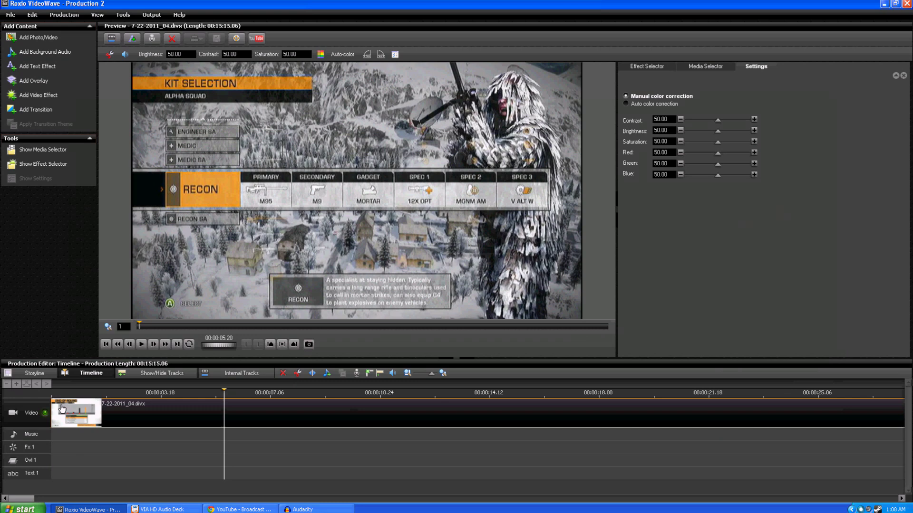
pyautogui.click(106, 344)
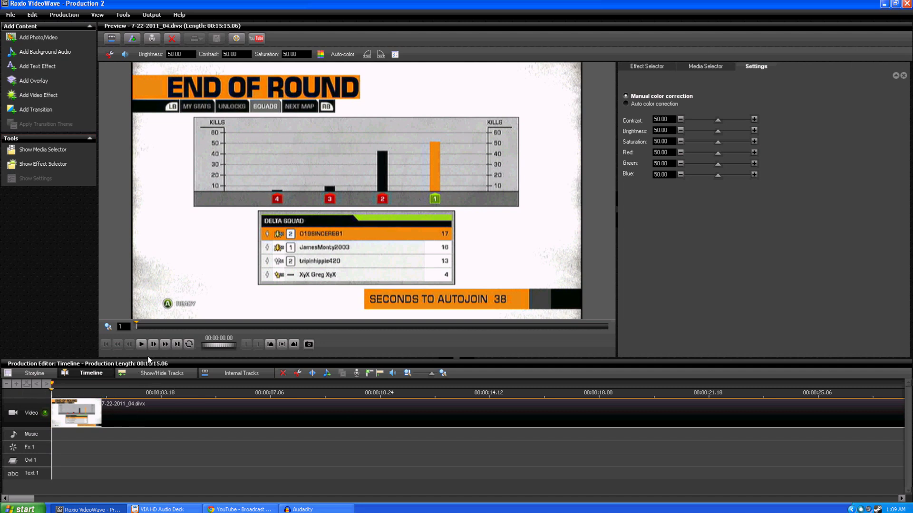
# - Play the clip, stop at 00:00:14.19 where gameplay begins, and mark that point as the range end
pyautogui.click(141, 344)
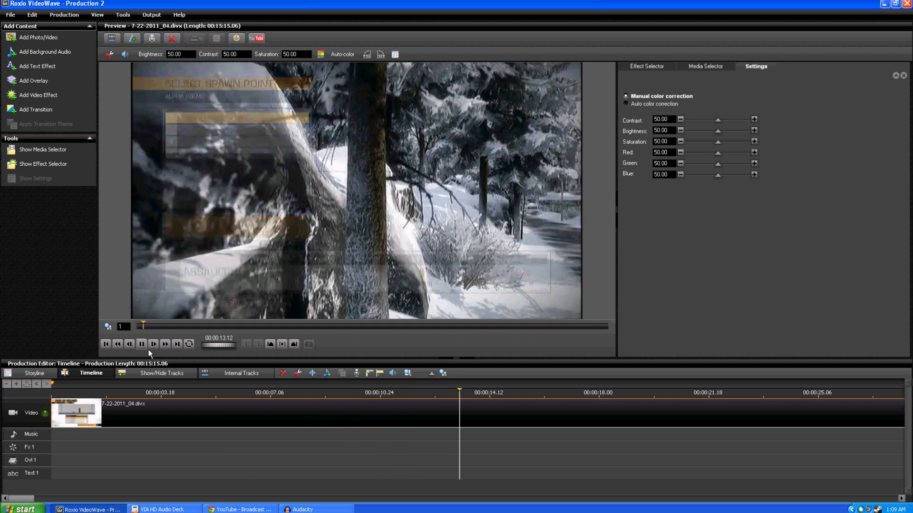
pyautogui.click(147, 348)
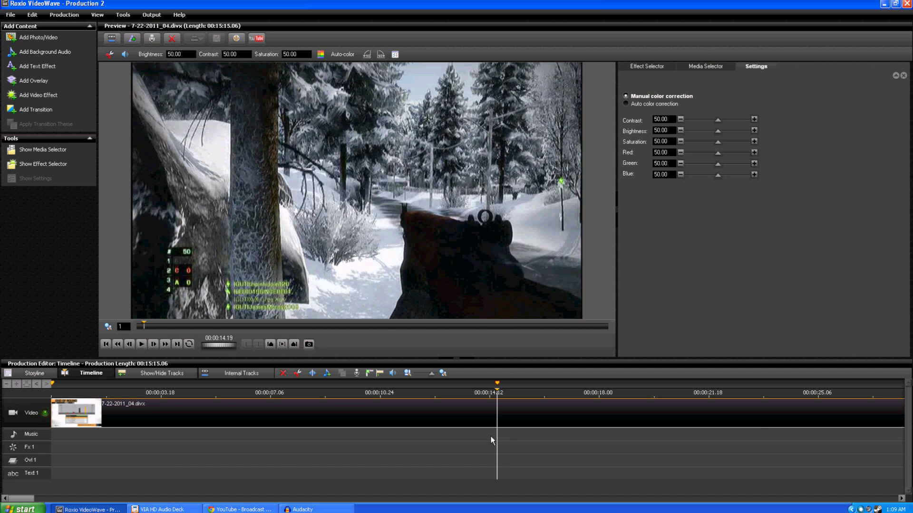
pyautogui.click(496, 389)
pyautogui.moveTo(435, 378); pyautogui.dragTo(427, 379)
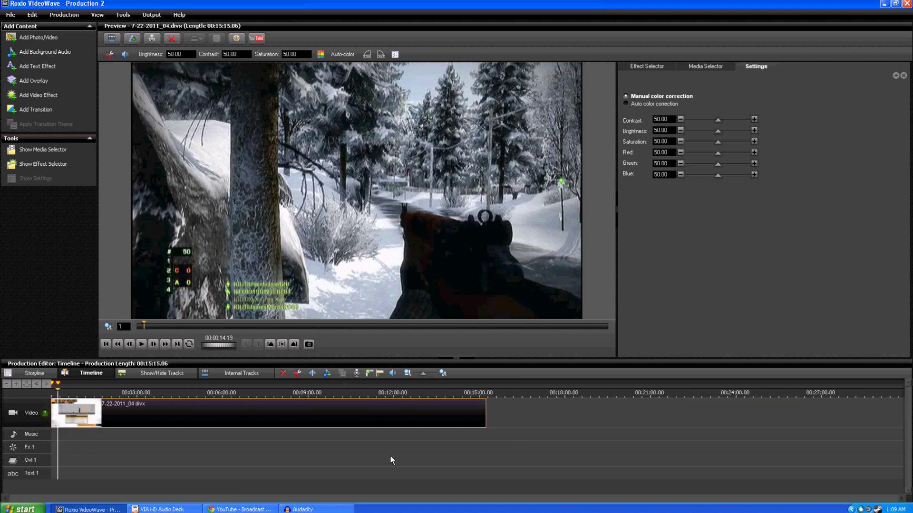
pyautogui.click(429, 379)
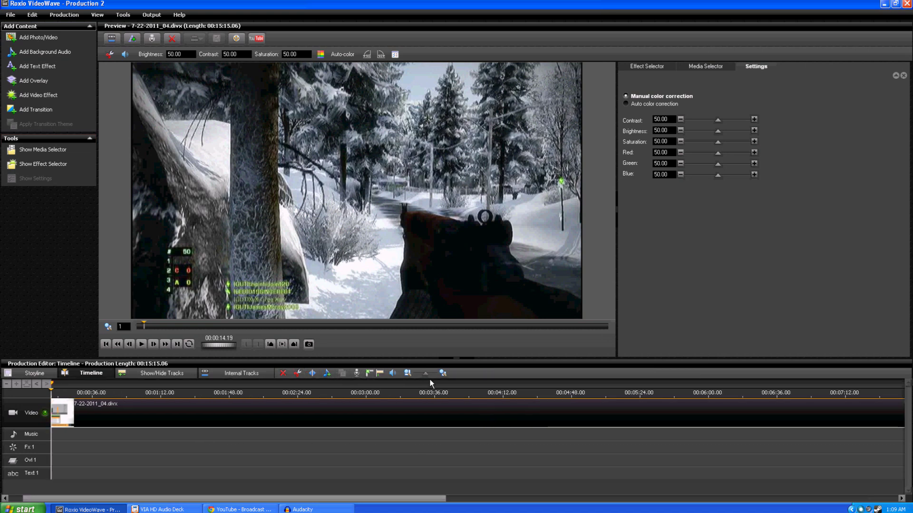
pyautogui.moveTo(402, 499); pyautogui.dragTo(388, 499)
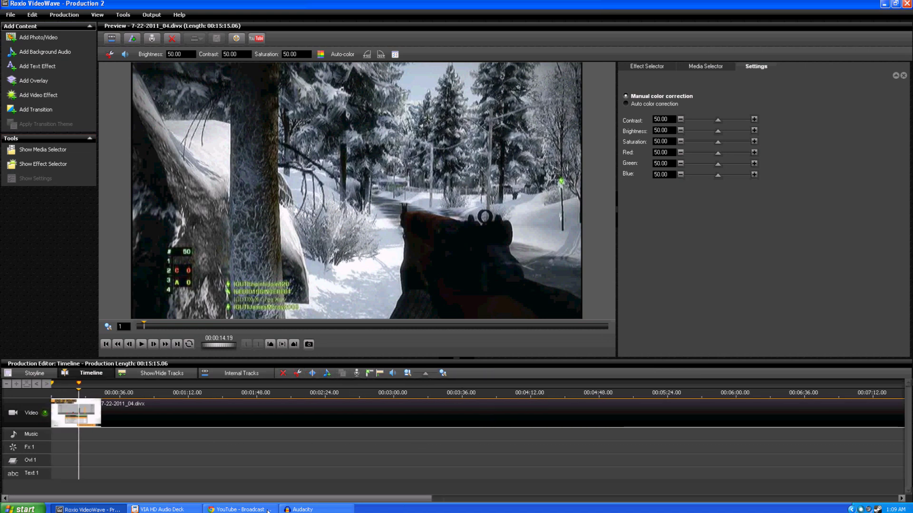
pyautogui.click(72, 392)
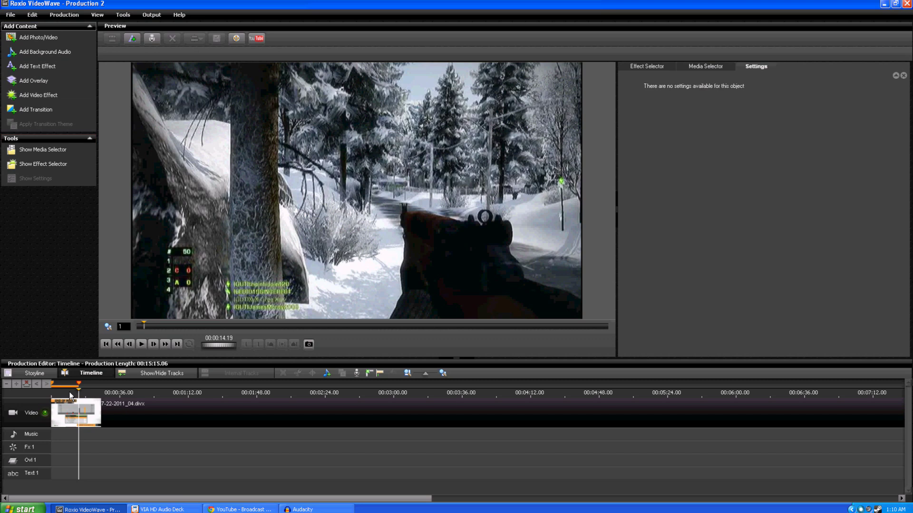
# - Delete the marked opening section and play the trimmed production from the start
pyautogui.click(27, 384)
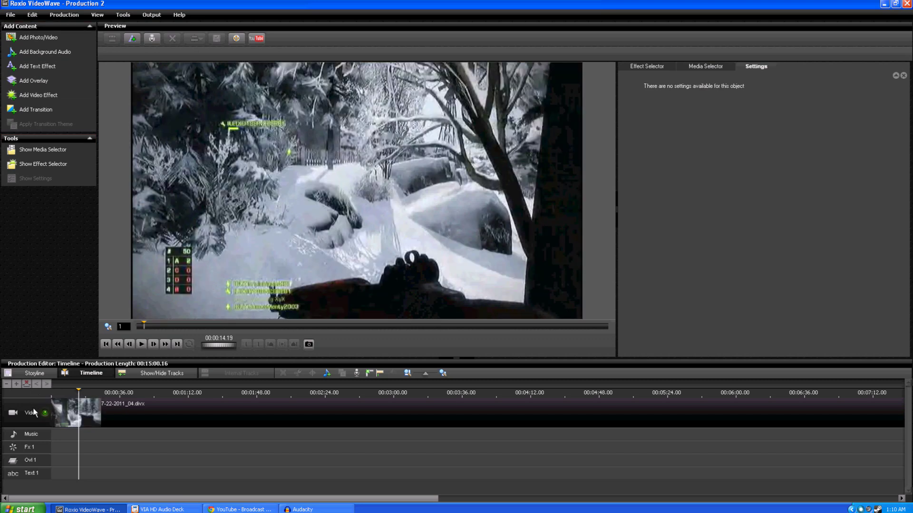
pyautogui.click(106, 344)
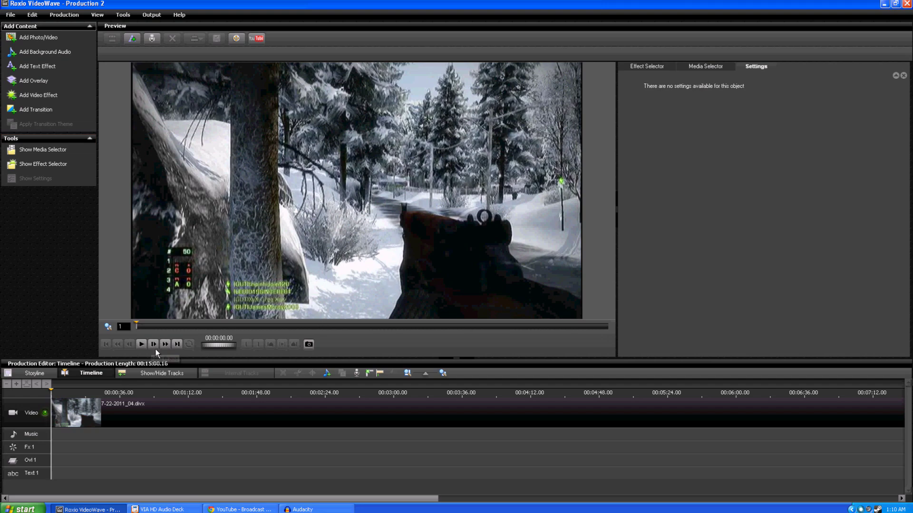
pyautogui.click(142, 344)
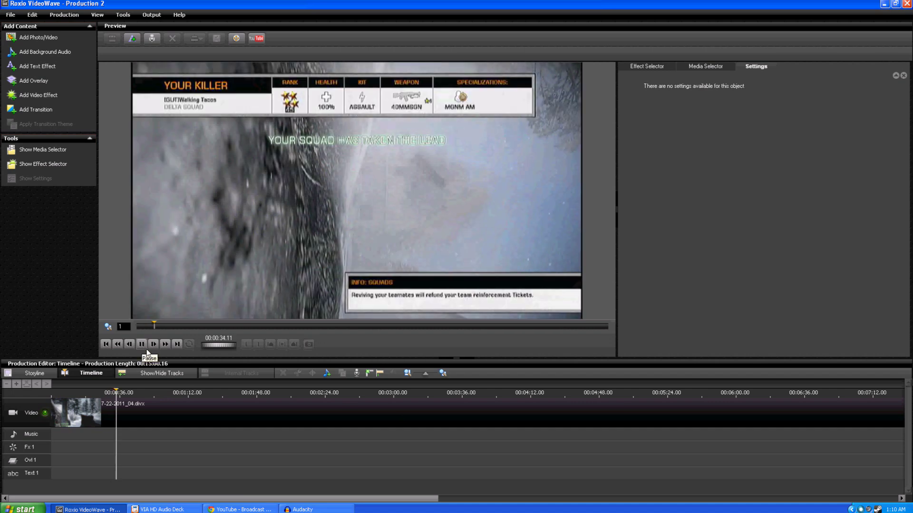
# - Mark the unwanted stretch from 00:00:34.21 to 00:00:51.14 as a range
pyautogui.click(142, 344)
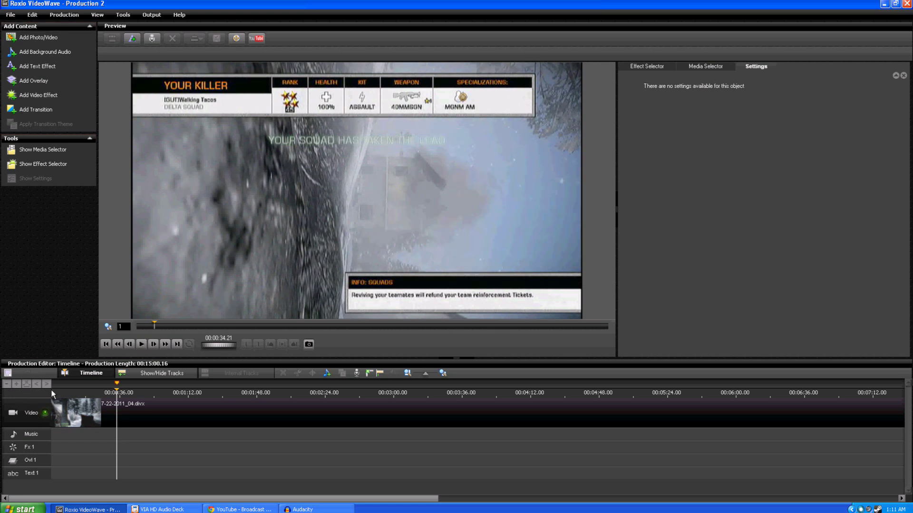
pyautogui.click(146, 349)
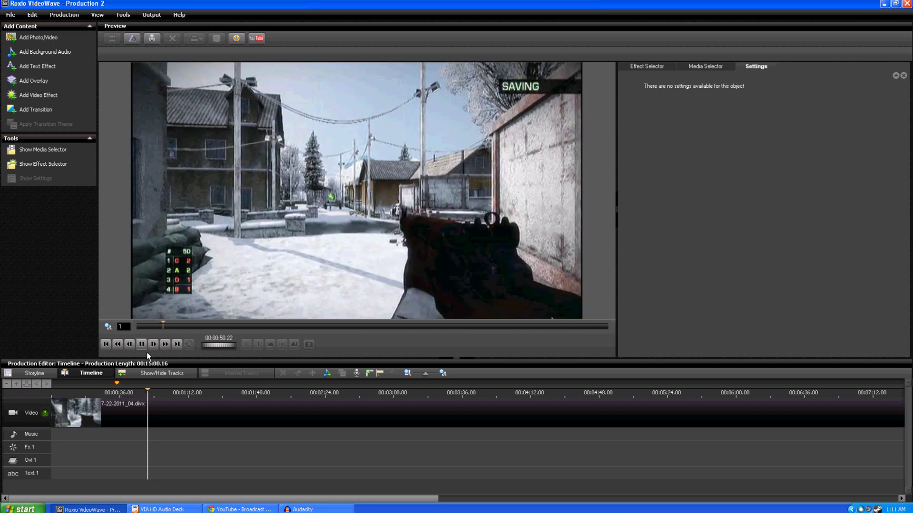
pyautogui.press('space')
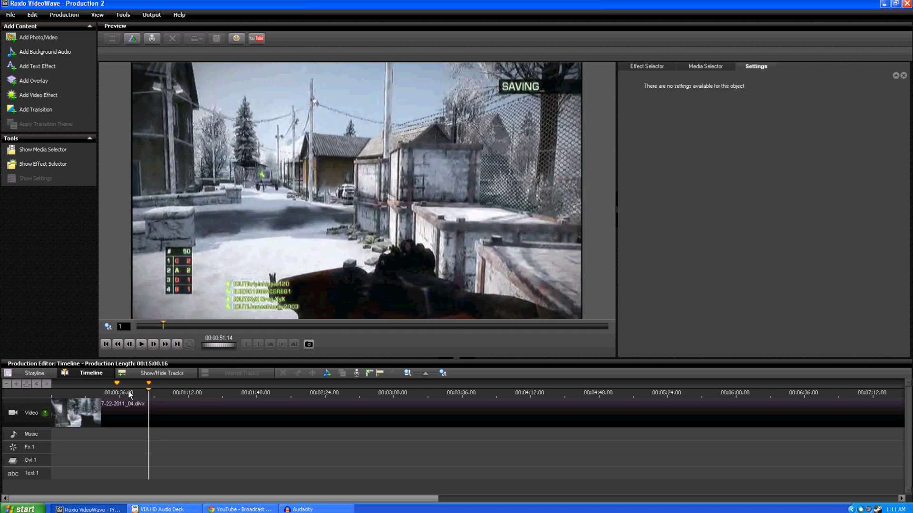
pyautogui.press('o')
pyautogui.click(27, 383)
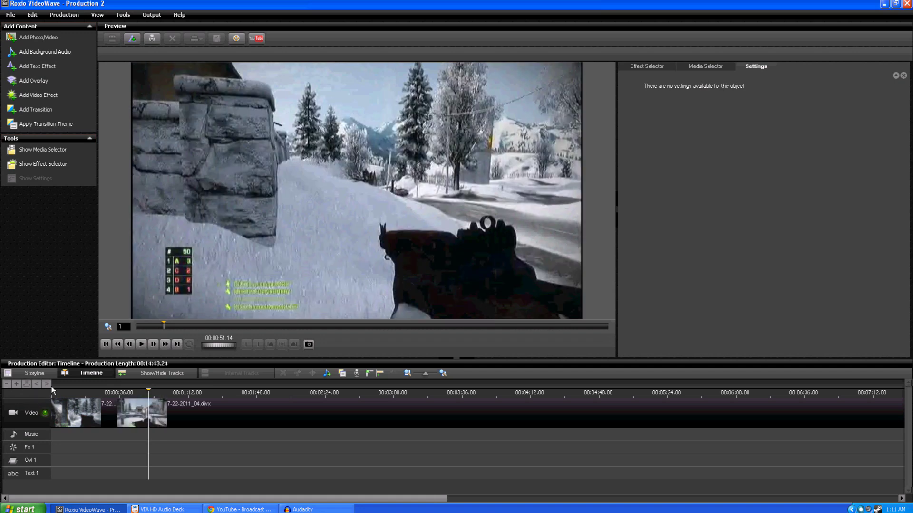
pyautogui.click(28, 373)
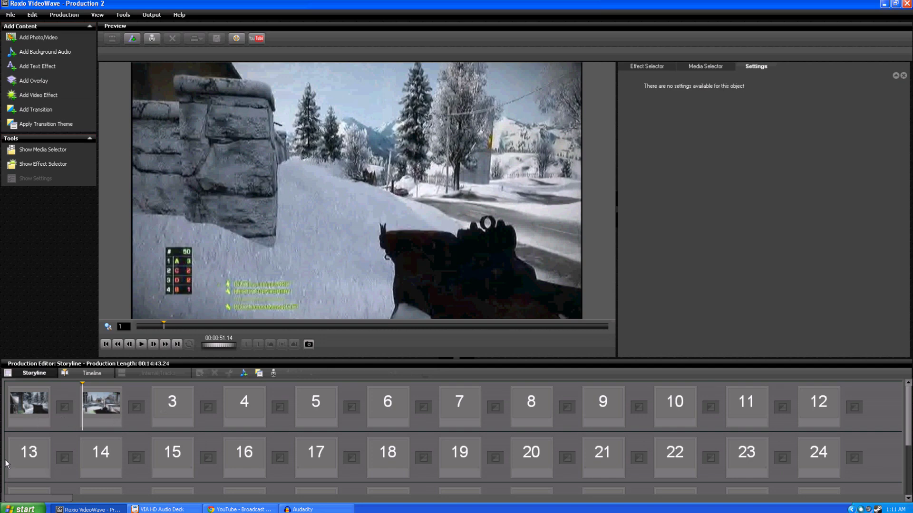
pyautogui.click(40, 411)
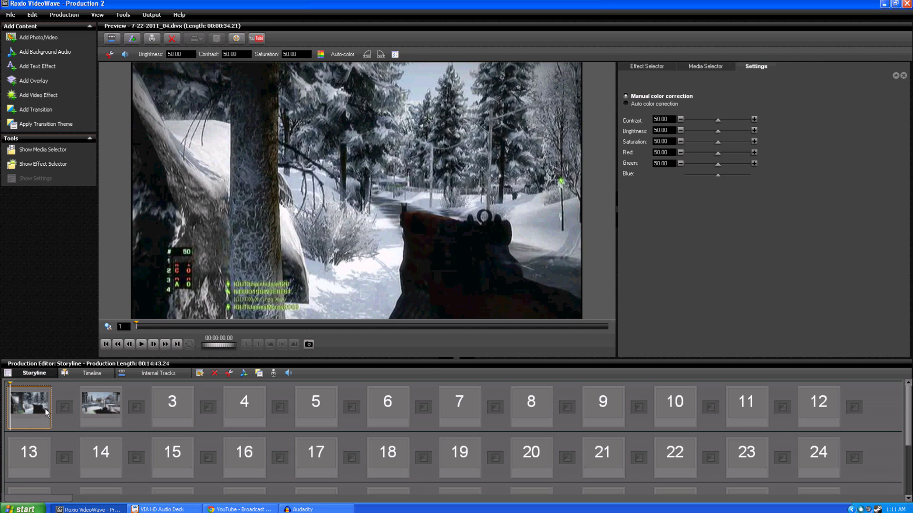
pyautogui.click(104, 408)
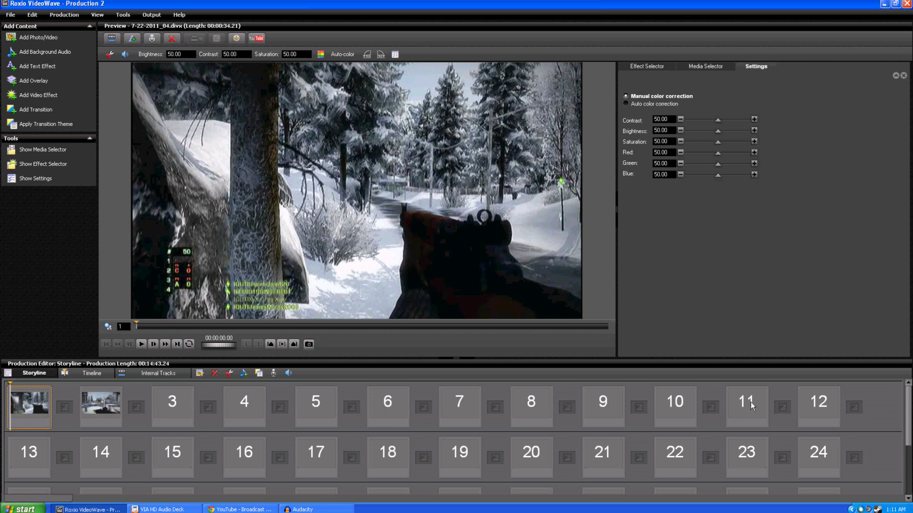
pyautogui.click(109, 412)
# - Position the playhead at 00:00:52.14 and open the video clip's context menu
pyautogui.click(88, 375)
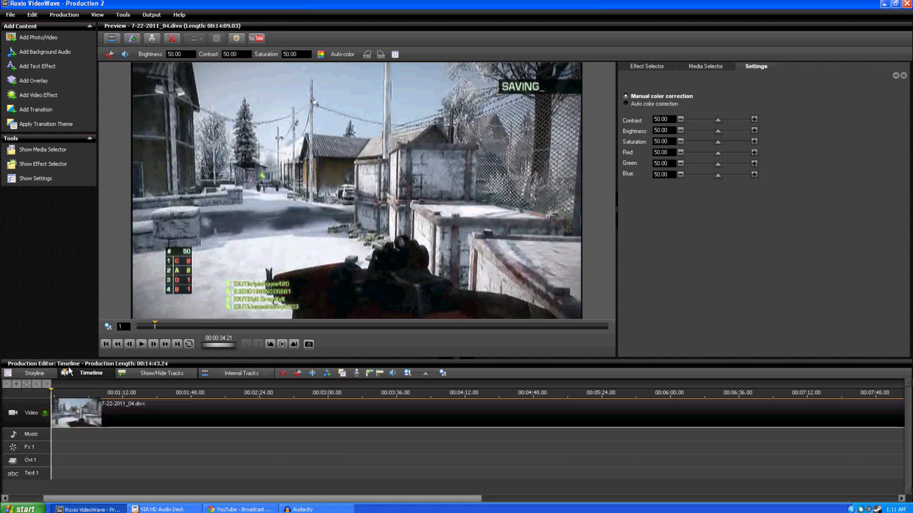
pyautogui.click(143, 346)
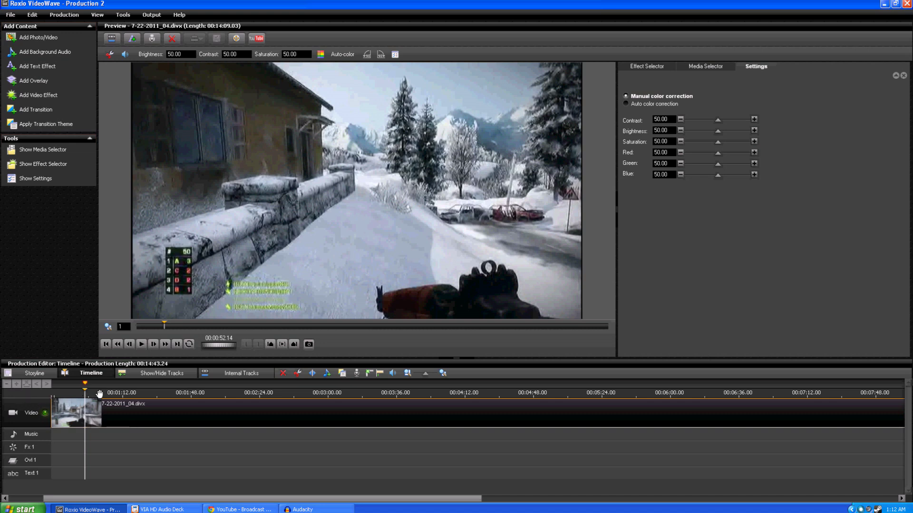
pyautogui.moveTo(87, 400); pyautogui.dragTo(128, 401)
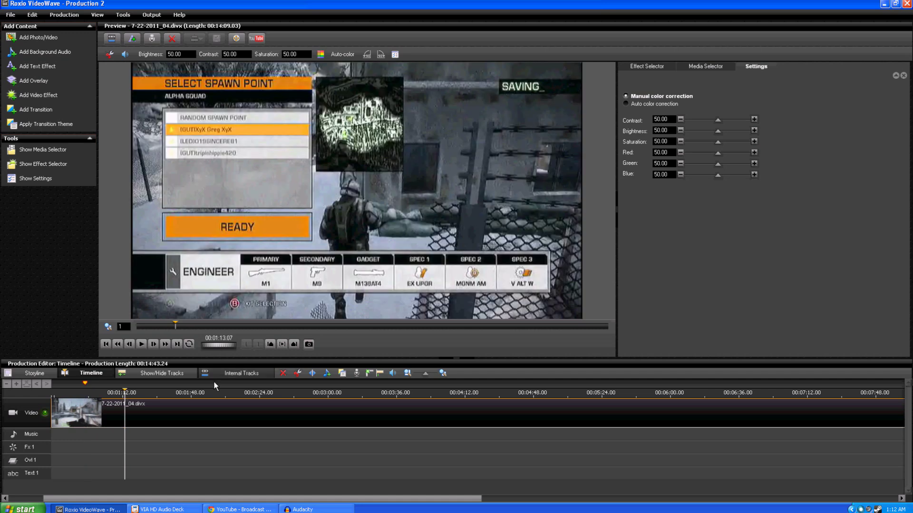
pyautogui.click(87, 391)
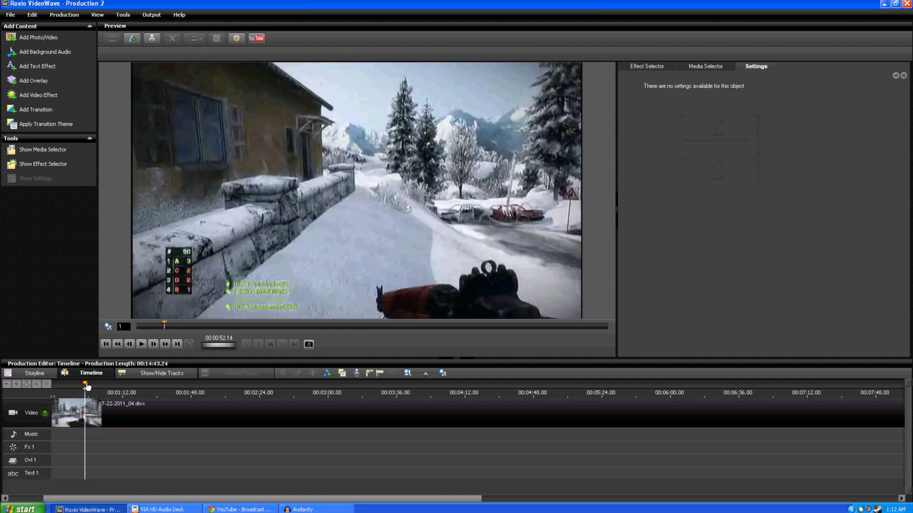
pyautogui.rightClick(89, 415)
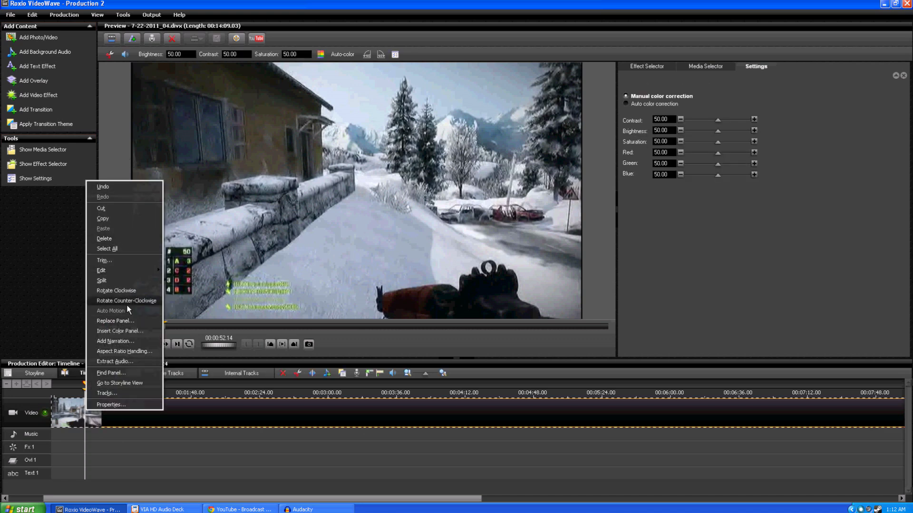
# - Split the clip at the playhead and select the second piece in Storyline view
pyautogui.click(113, 284)
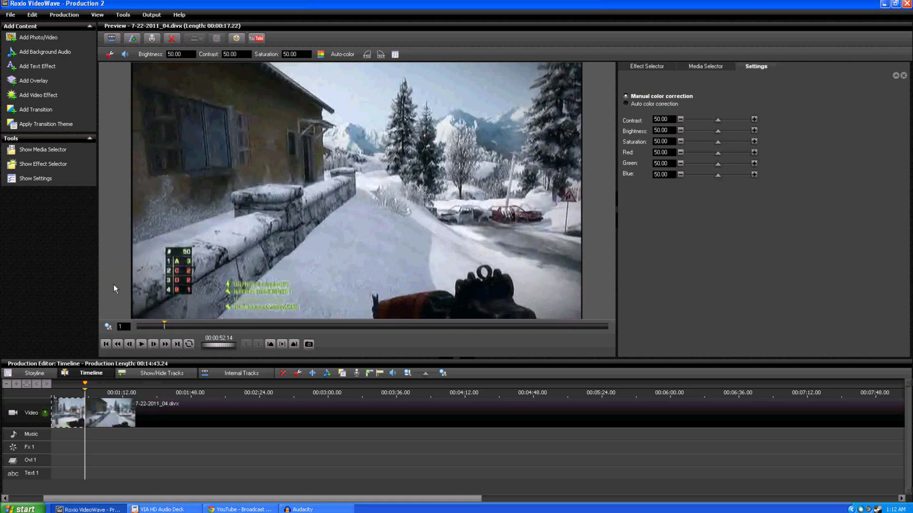
pyautogui.click(41, 377)
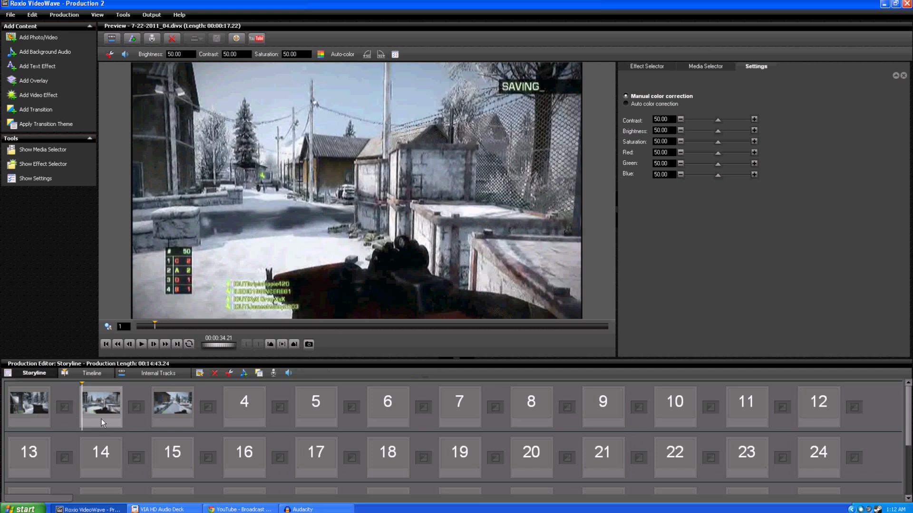
pyautogui.click(116, 408)
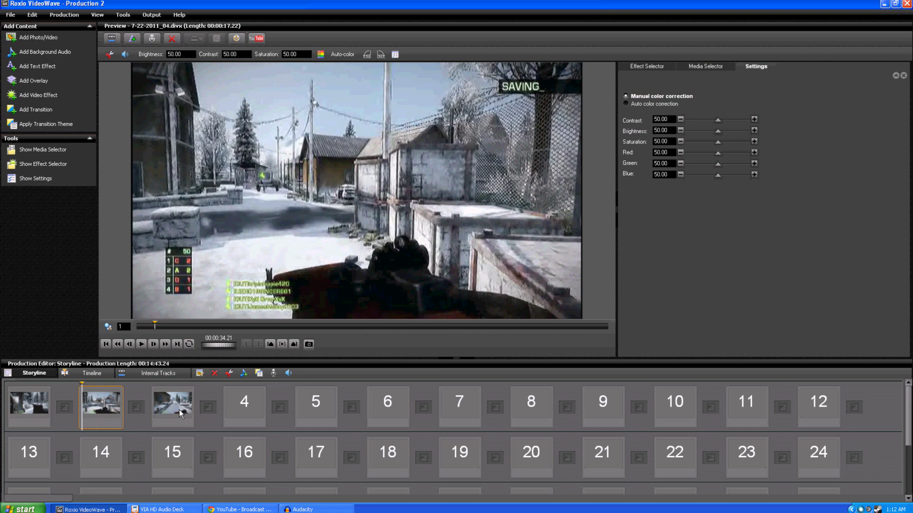
# - Set clip 2's speed to 2.5 in the Video Trimmer and apply it
pyautogui.doubleClick(110, 410)
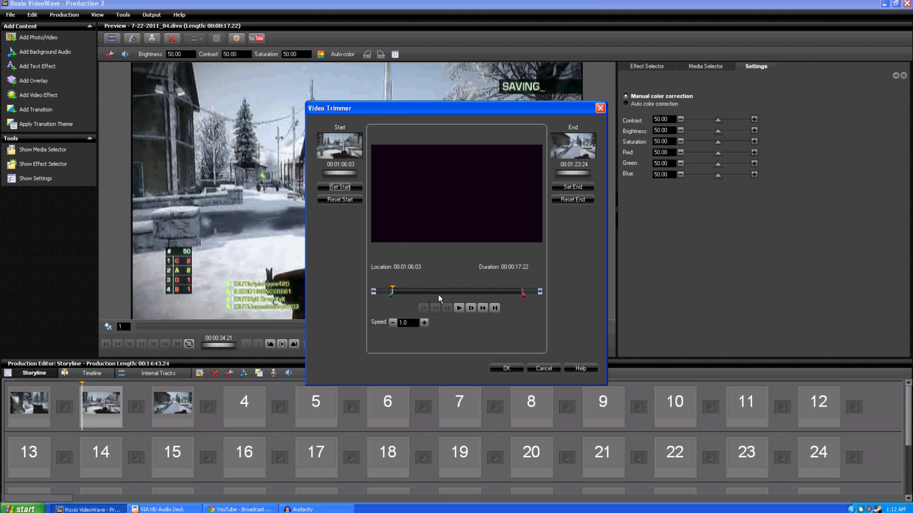
pyautogui.click(430, 327)
pyautogui.click(430, 327)
pyautogui.click(429, 327)
pyautogui.click(429, 328)
pyautogui.click(429, 327)
pyautogui.click(430, 329)
pyautogui.click(430, 329)
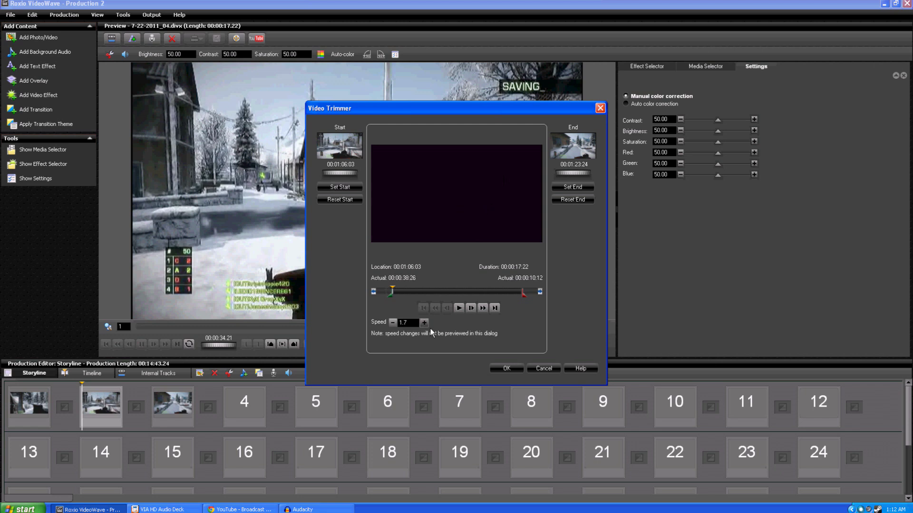
pyautogui.click(430, 329)
pyautogui.click(430, 329)
pyautogui.click(430, 329)
pyautogui.click(430, 329)
pyautogui.click(430, 329)
pyautogui.click(430, 329)
pyautogui.click(430, 329)
pyautogui.click(430, 329)
pyautogui.click(508, 372)
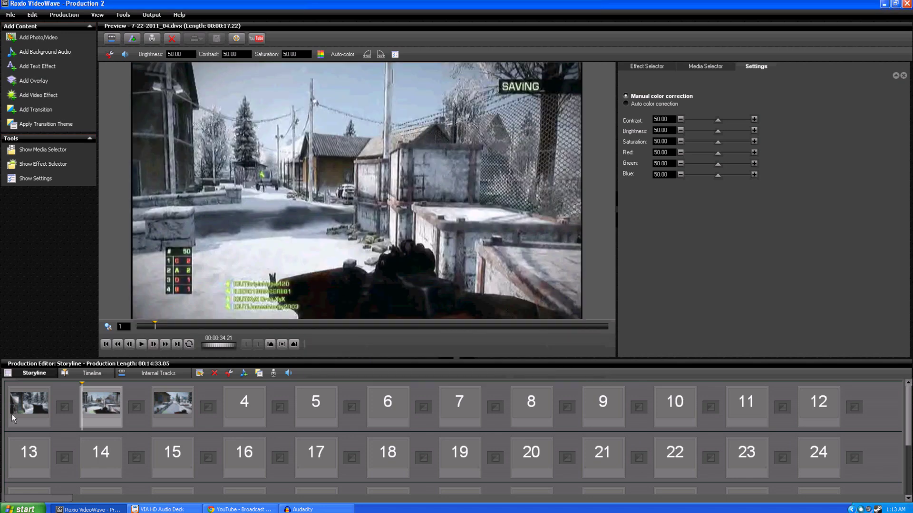
# - In Timeline view, mark the footage ending at 1:03.14 and delete it
pyautogui.click(63, 375)
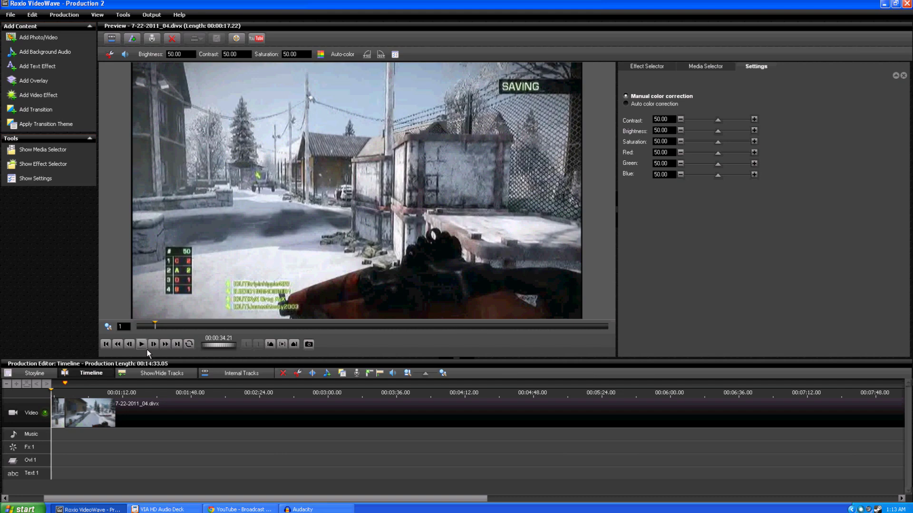
pyautogui.click(147, 350)
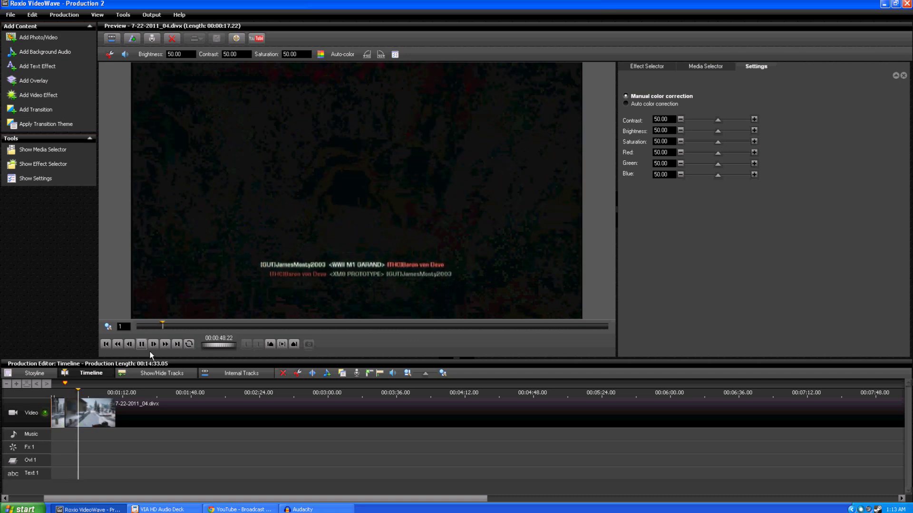
pyautogui.press('space')
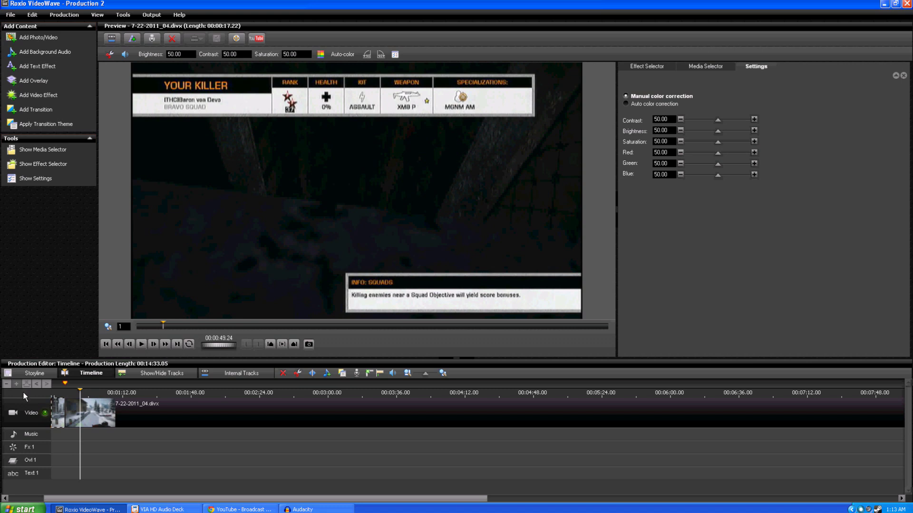
pyautogui.click(143, 350)
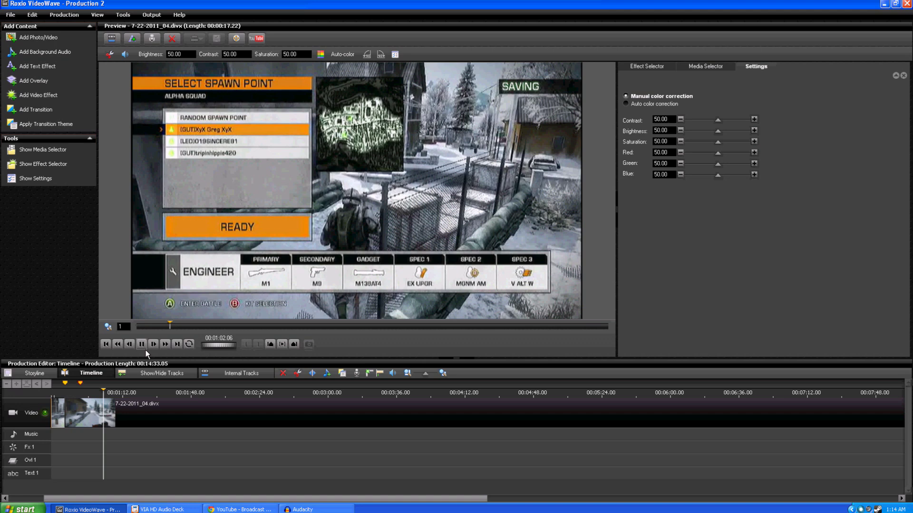
pyautogui.click(146, 350)
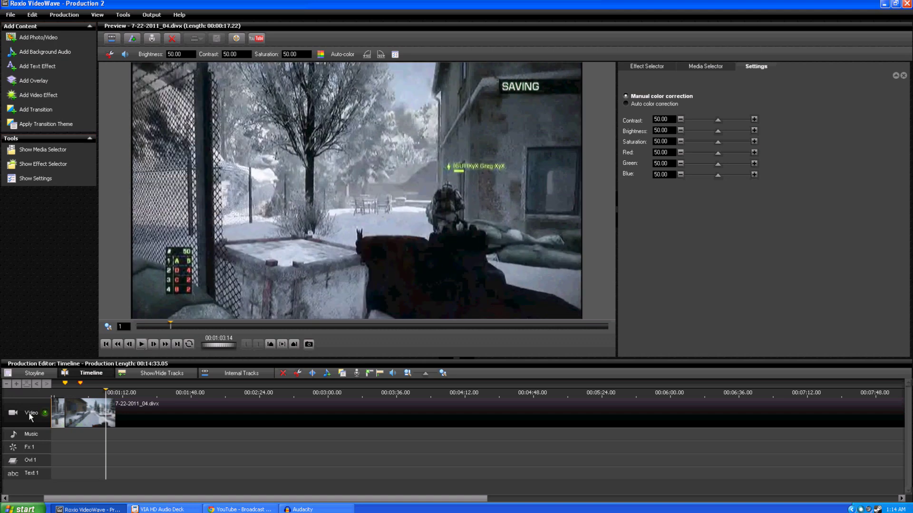
pyautogui.click(100, 395)
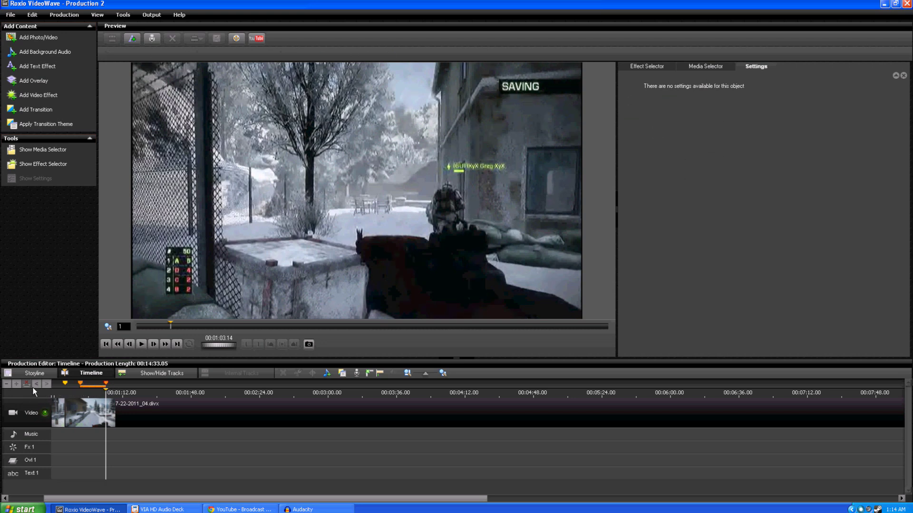
pyautogui.click(26, 383)
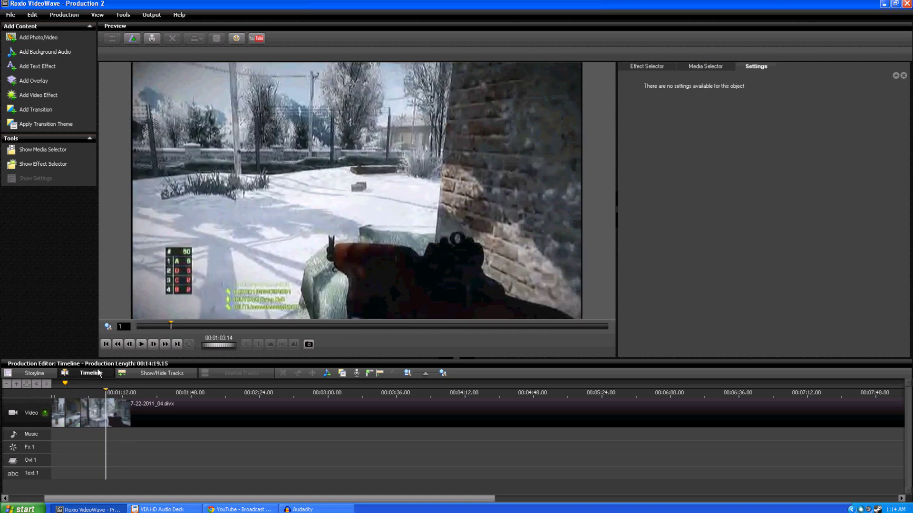
# - Back in Storyline view, select clip 4 and preview it
pyautogui.click(34, 374)
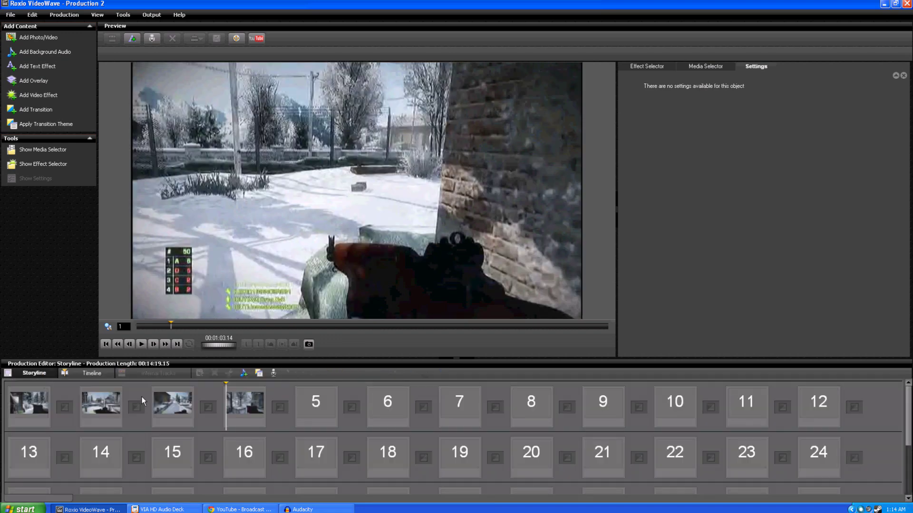
pyautogui.click(181, 411)
pyautogui.click(243, 416)
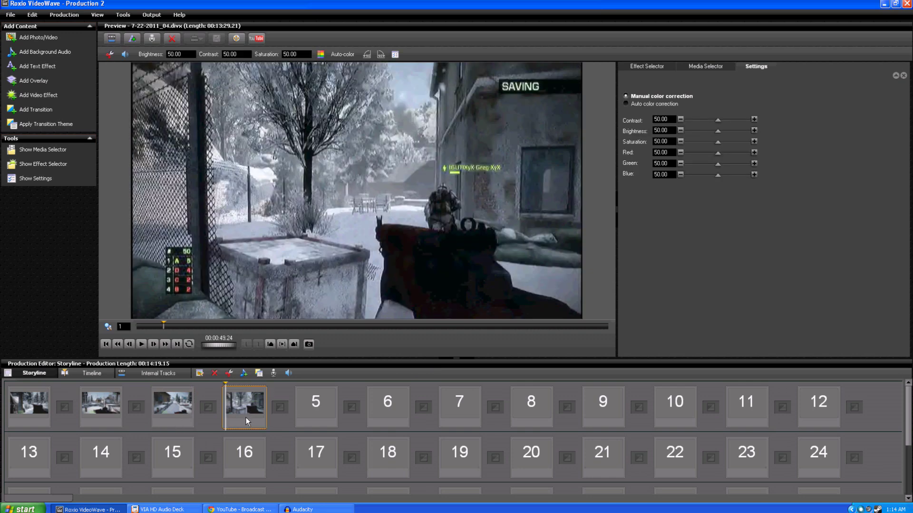
pyautogui.click(144, 347)
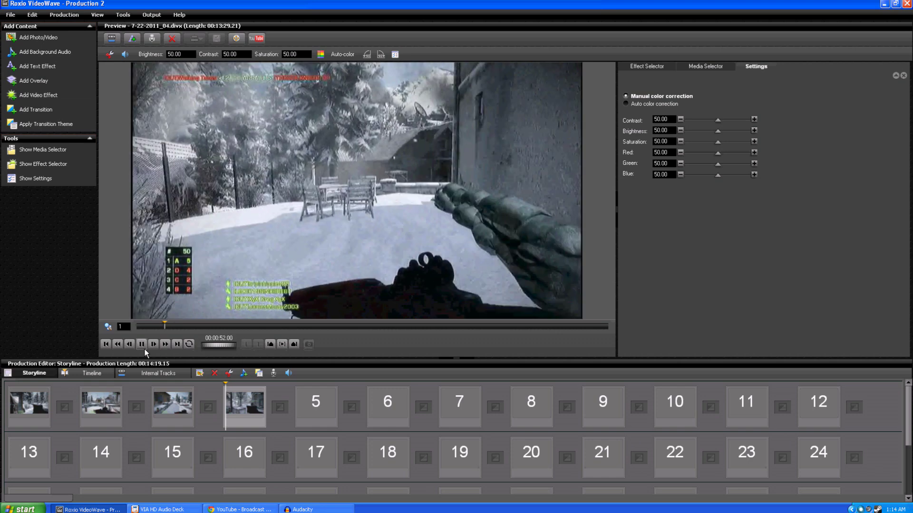
pyautogui.click(142, 346)
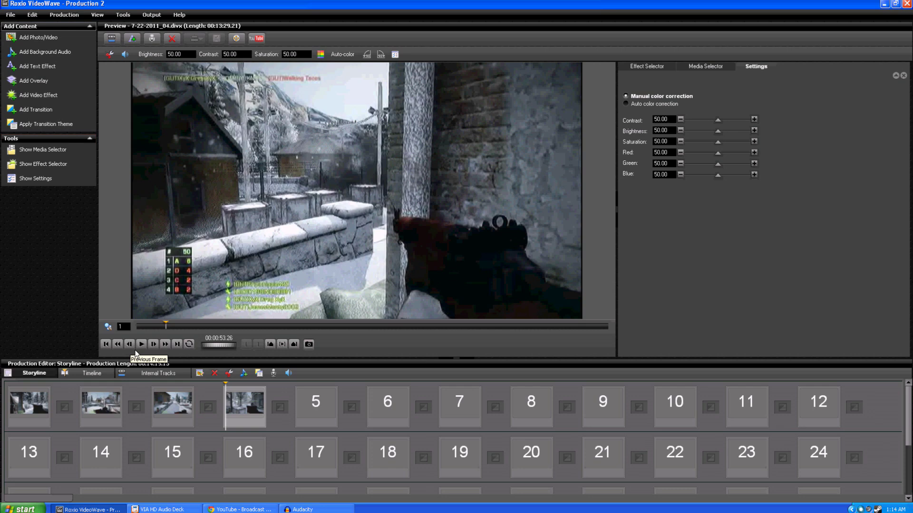
pyautogui.click(135, 350)
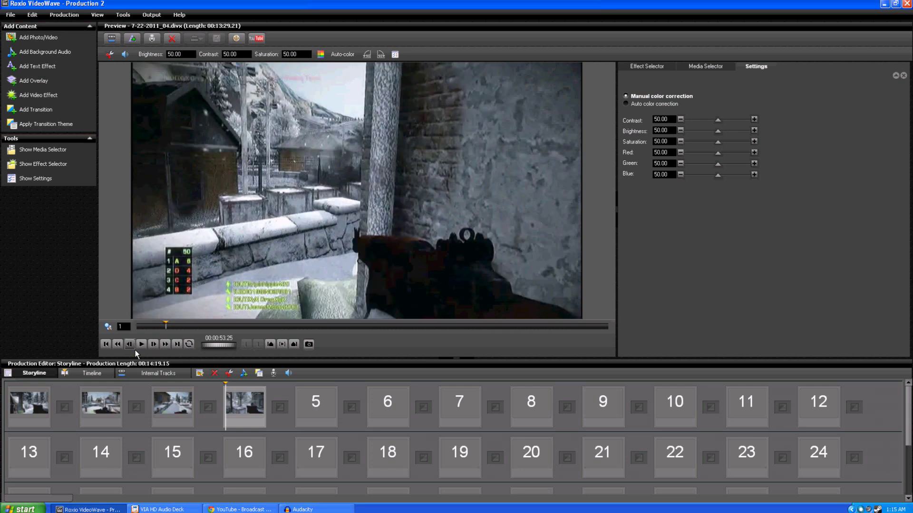
pyautogui.click(135, 350)
pyautogui.click(135, 349)
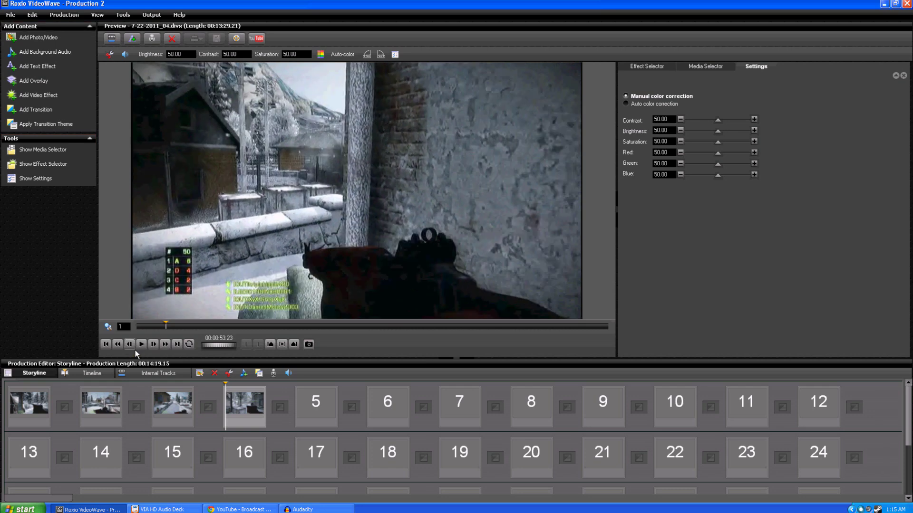
pyautogui.click(135, 350)
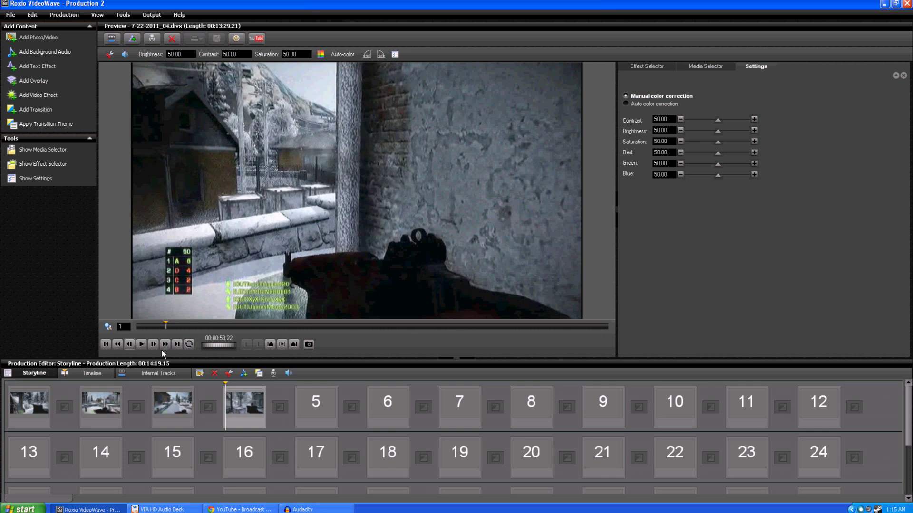
pyautogui.click(131, 349)
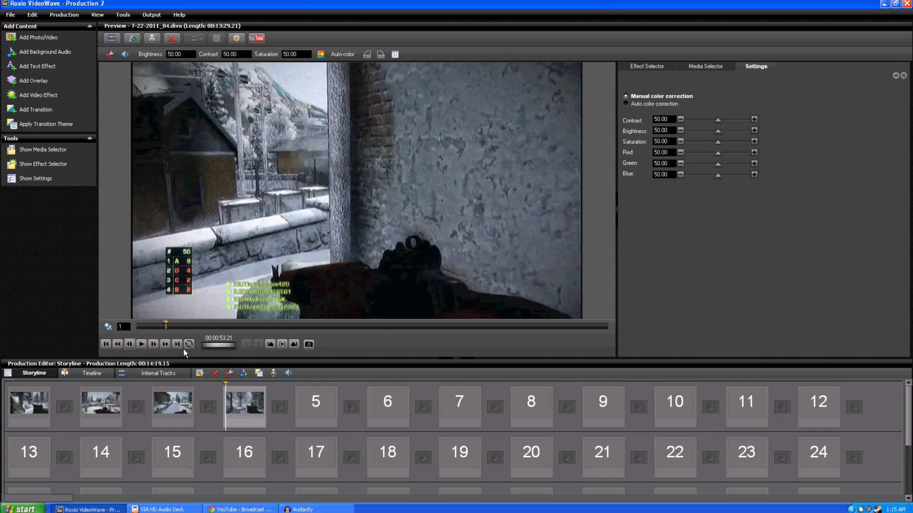
pyautogui.click(157, 349)
pyautogui.click(157, 350)
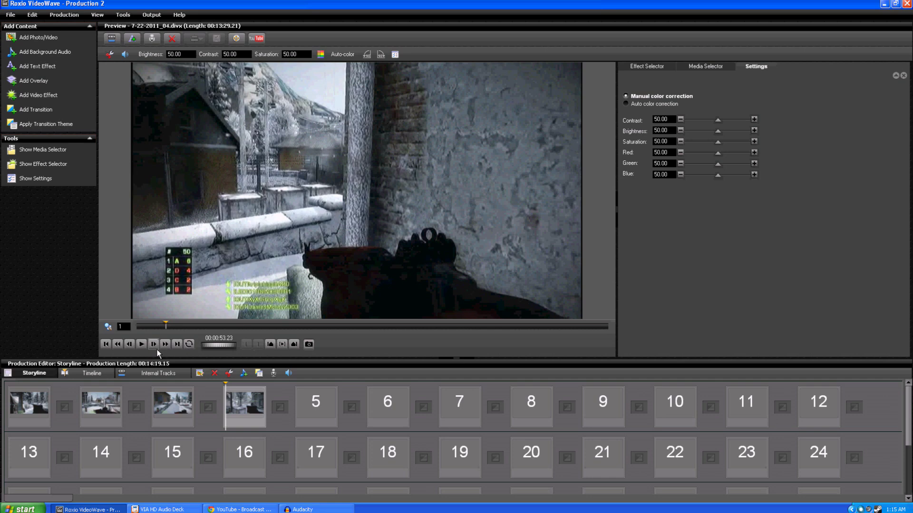
pyautogui.click(107, 346)
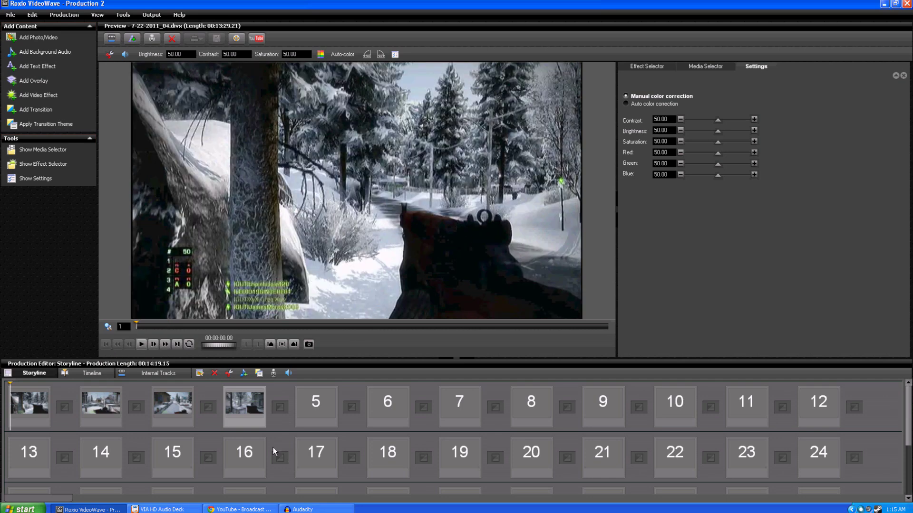
# - Record a 9-second voice narration and keep it as Take 00015
pyautogui.click(279, 376)
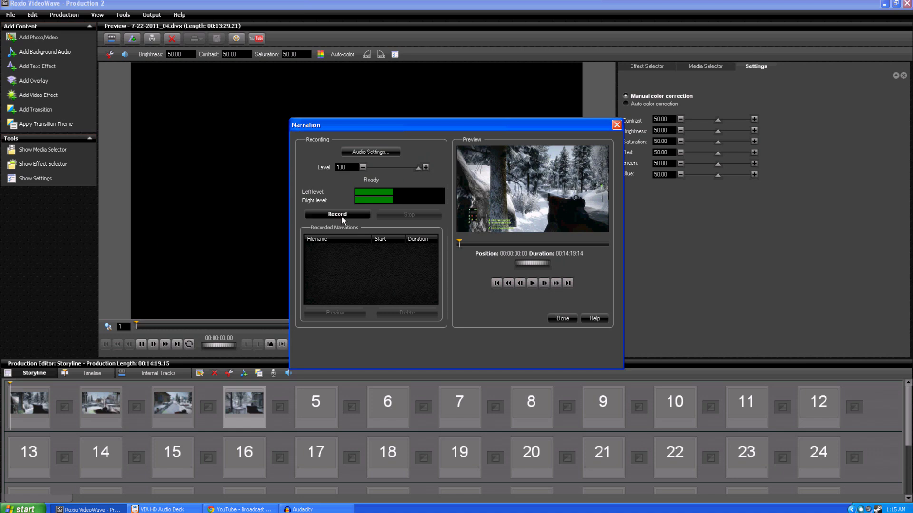
pyautogui.click(342, 216)
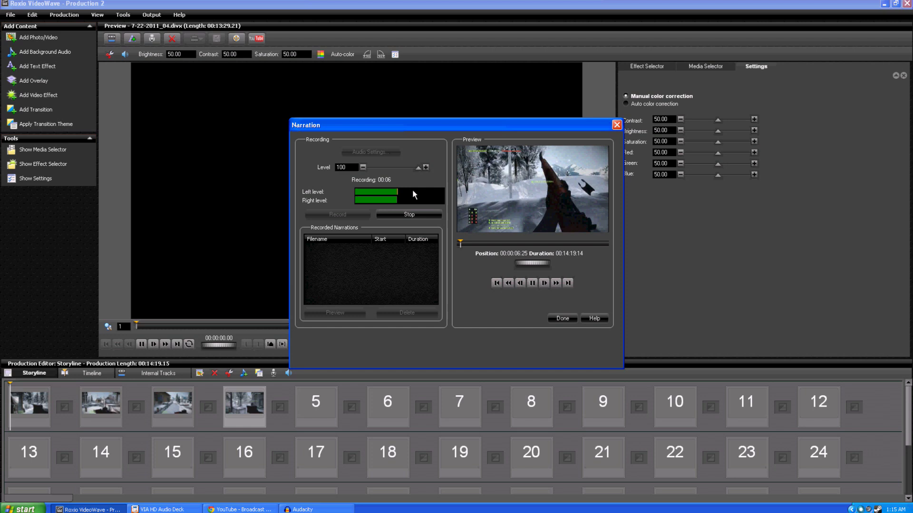
pyautogui.click(410, 215)
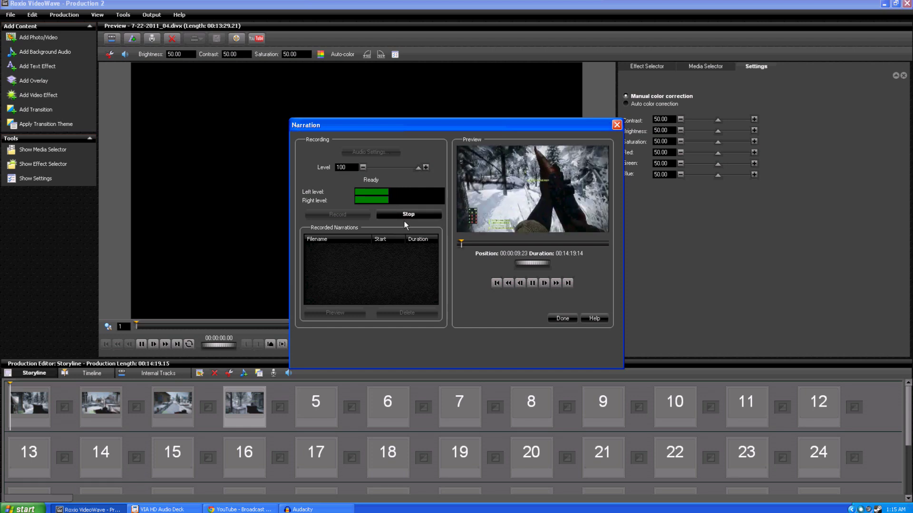
pyautogui.click(321, 253)
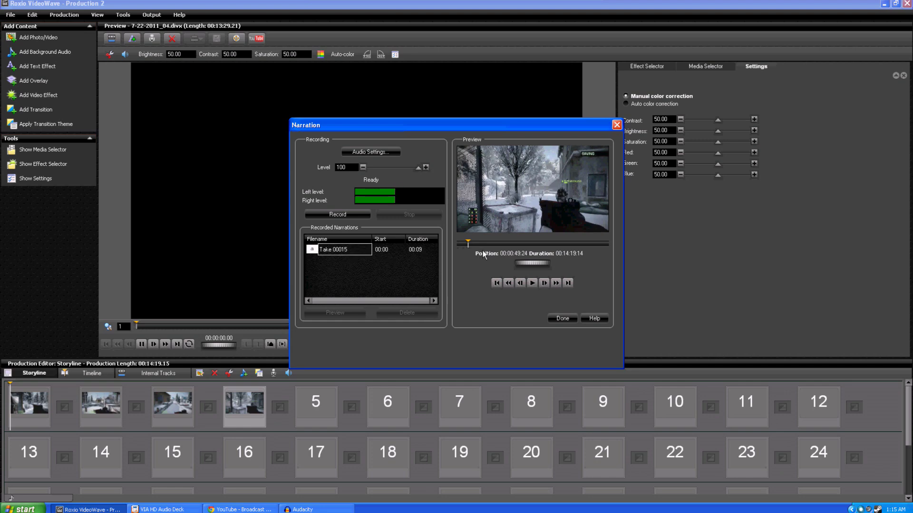
pyautogui.click(561, 318)
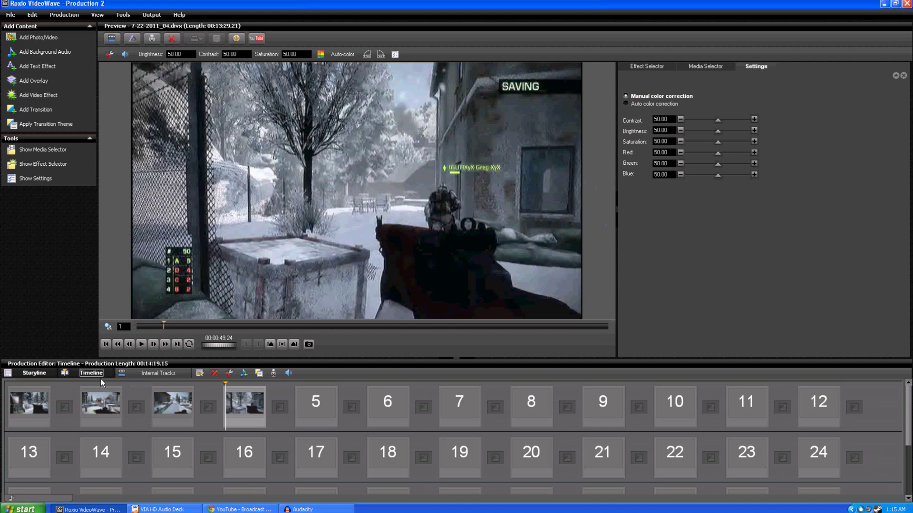
# - In Timeline view, select the Take 00015 narration clip and play it back
pyautogui.click(99, 376)
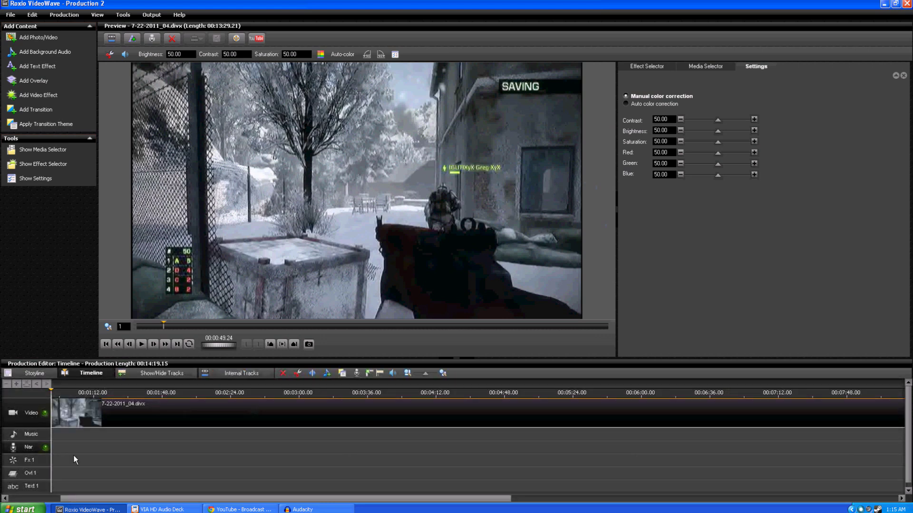
pyautogui.click(52, 498)
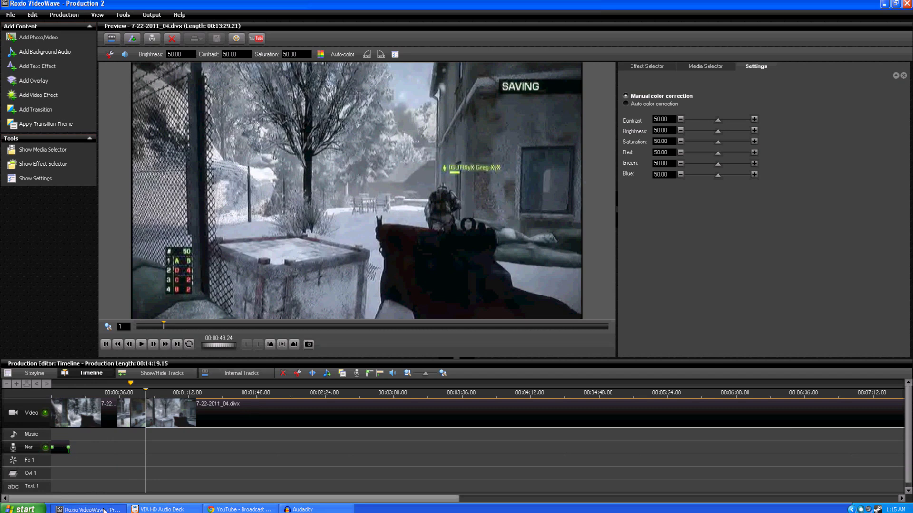
pyautogui.moveTo(61, 447)
pyautogui.mouseDown()
pyautogui.moveTo(94, 452)
pyautogui.moveTo(70, 457)
pyautogui.mouseUp()
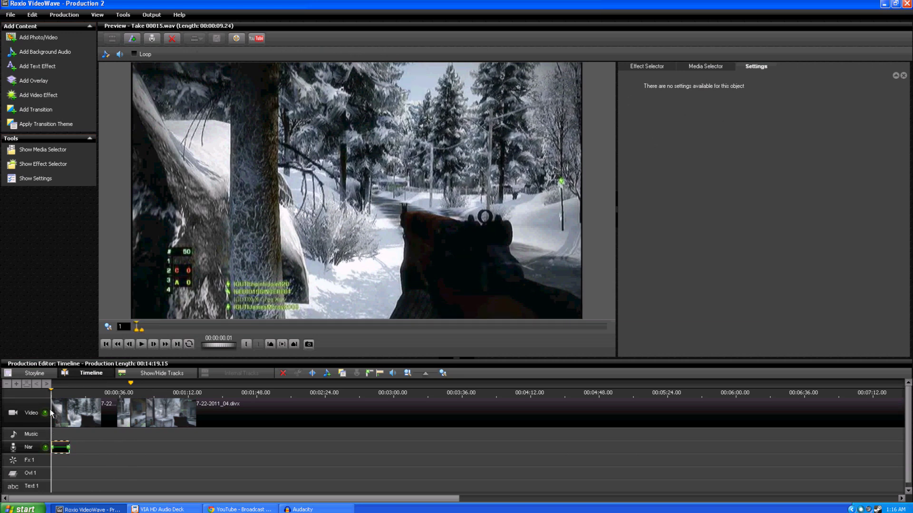
pyautogui.press('space')
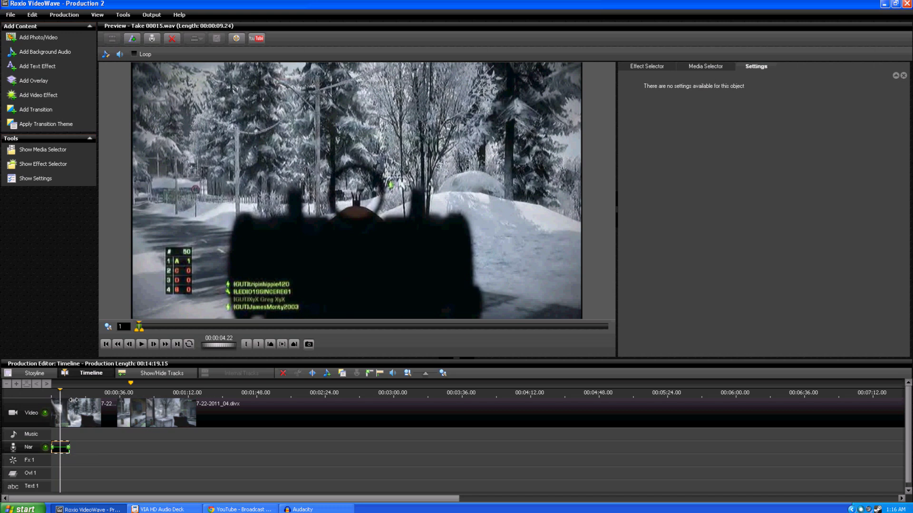
pyautogui.click(69, 449)
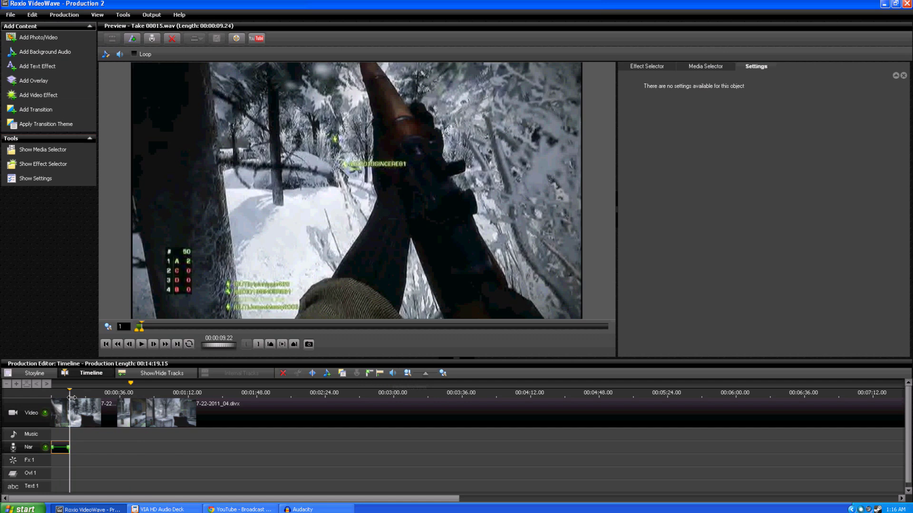
# - Set the playhead to 00:00:12.07 and select the first gameplay clip
pyautogui.moveTo(76, 397); pyautogui.dragTo(82, 397)
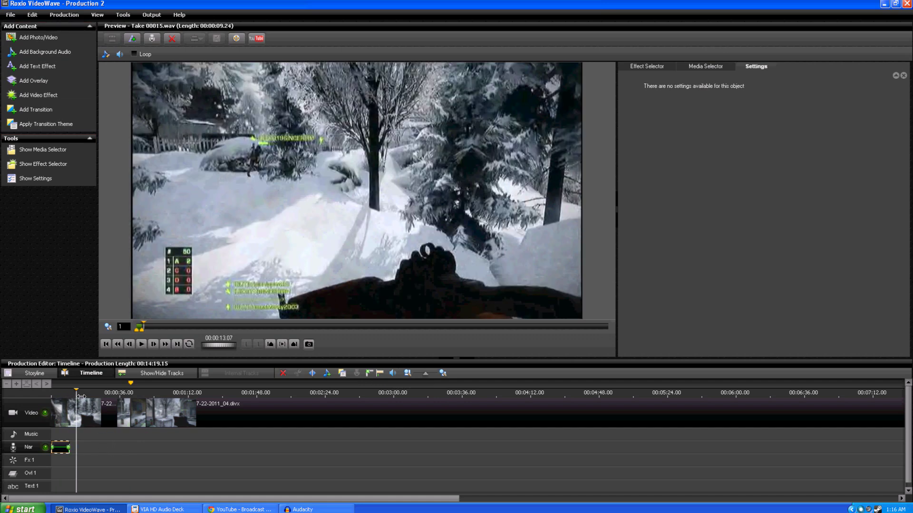
pyautogui.moveTo(84, 398); pyautogui.dragTo(83, 397)
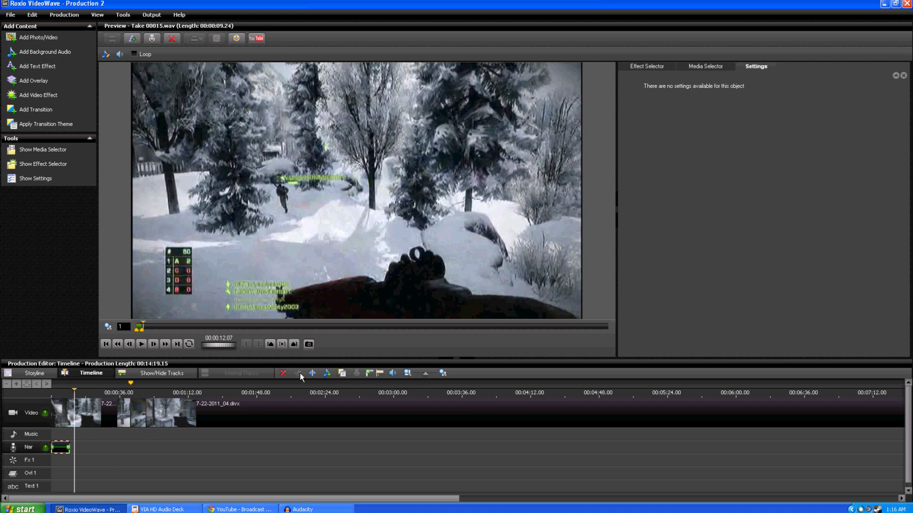
pyautogui.click(108, 412)
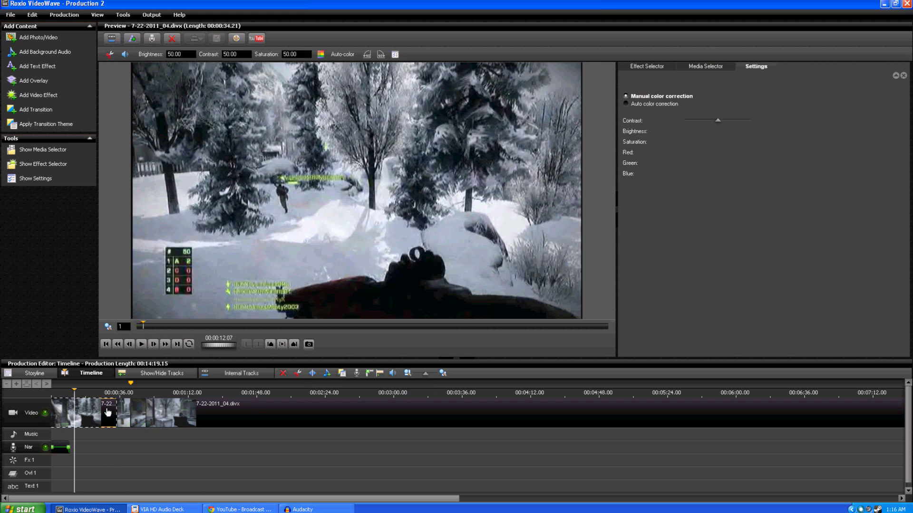
# - Record a 4-second narration take, Take 00016, at 00:12 and select the new clip
pyautogui.click(357, 374)
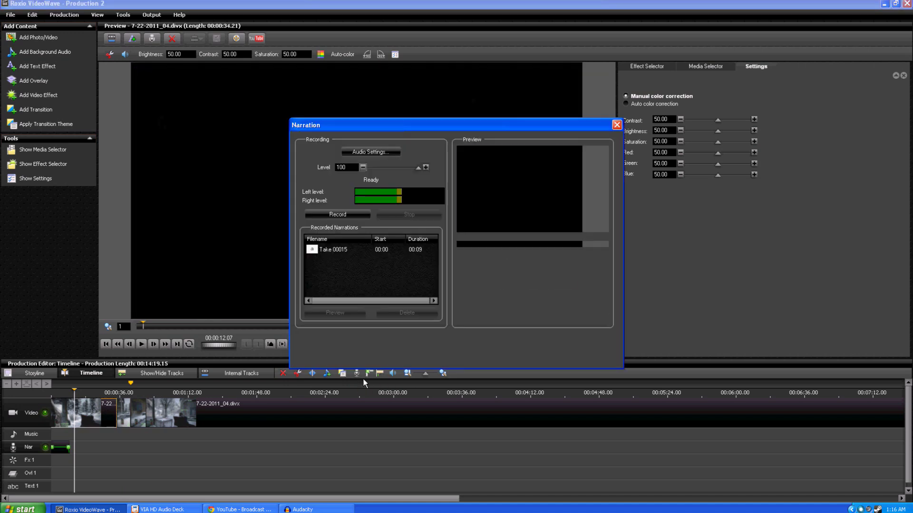
pyautogui.click(351, 220)
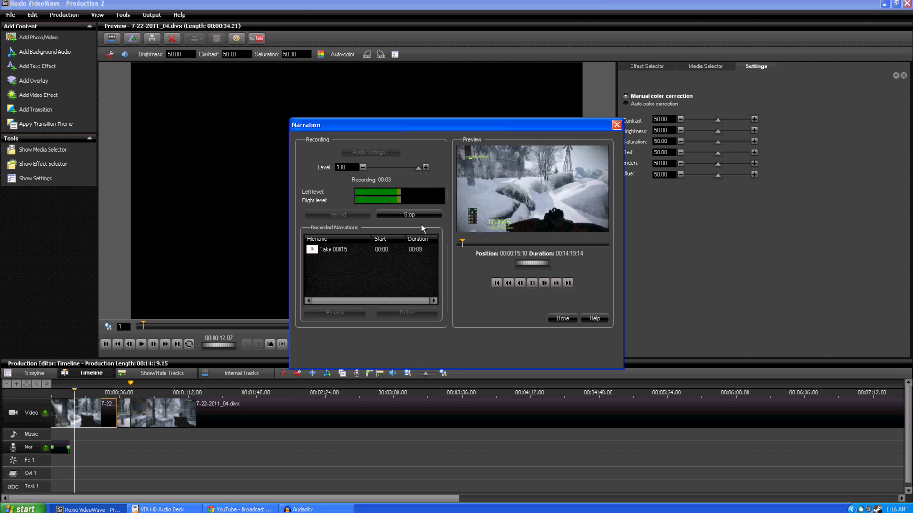
pyautogui.click(409, 214)
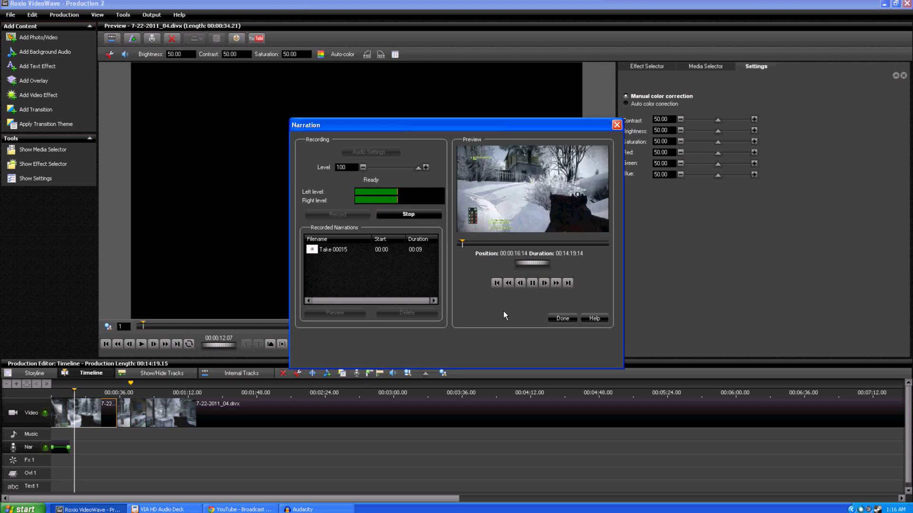
pyautogui.click(565, 320)
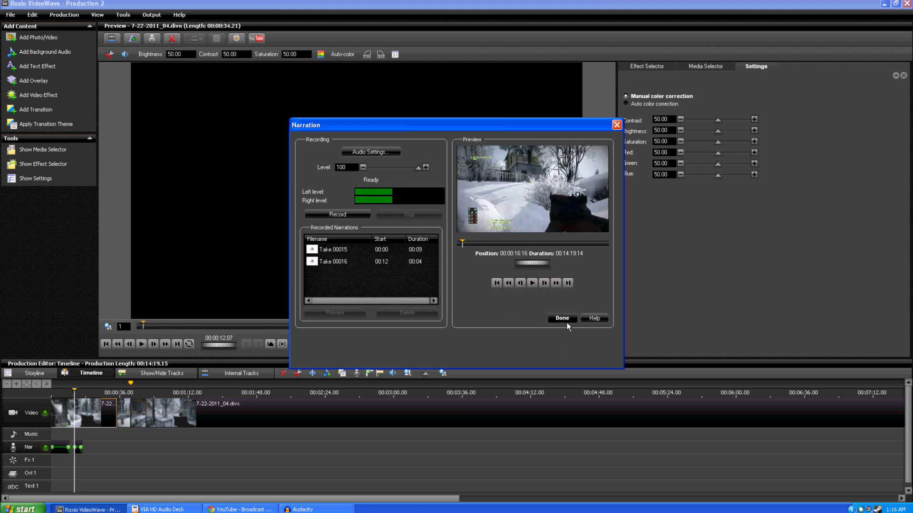
pyautogui.click(567, 323)
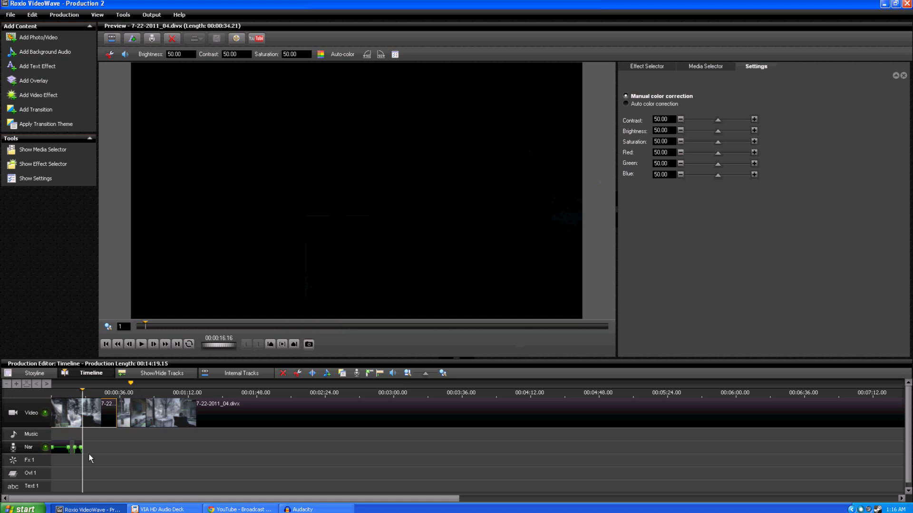
pyautogui.click(74, 452)
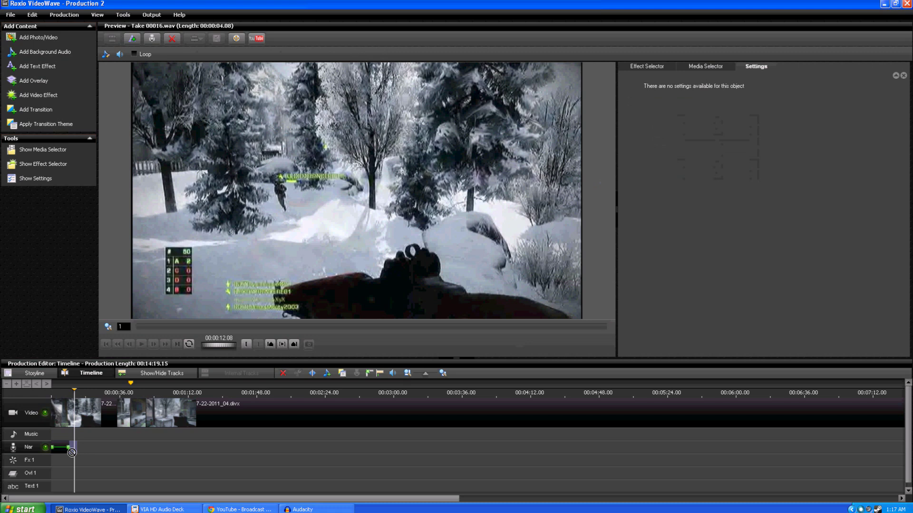
# - Add the M1 Garand Single gunshot mp3 on a new sound-effect track near 00:12
pyautogui.click(79, 454)
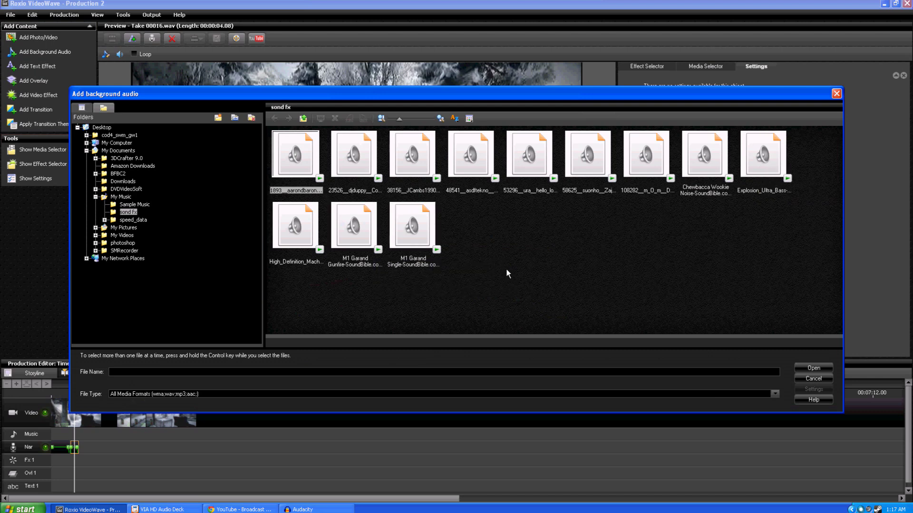
pyautogui.click(412, 228)
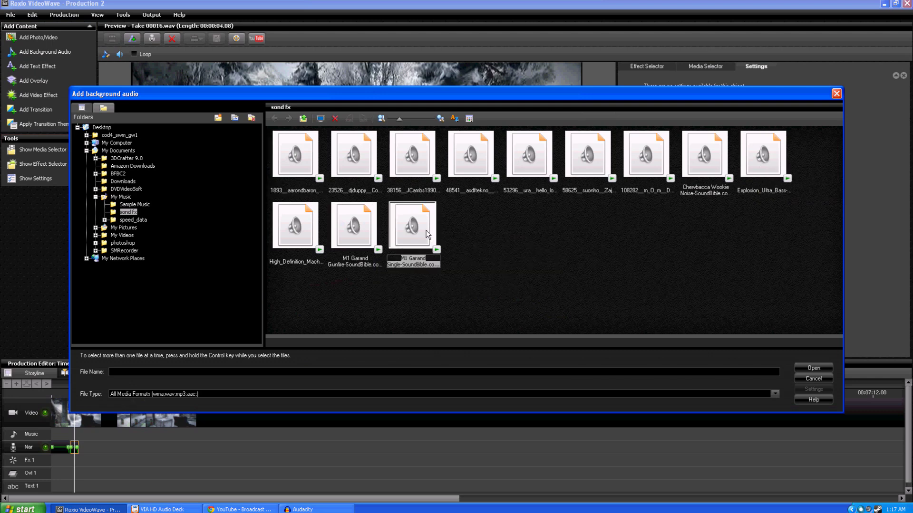
pyautogui.click(813, 368)
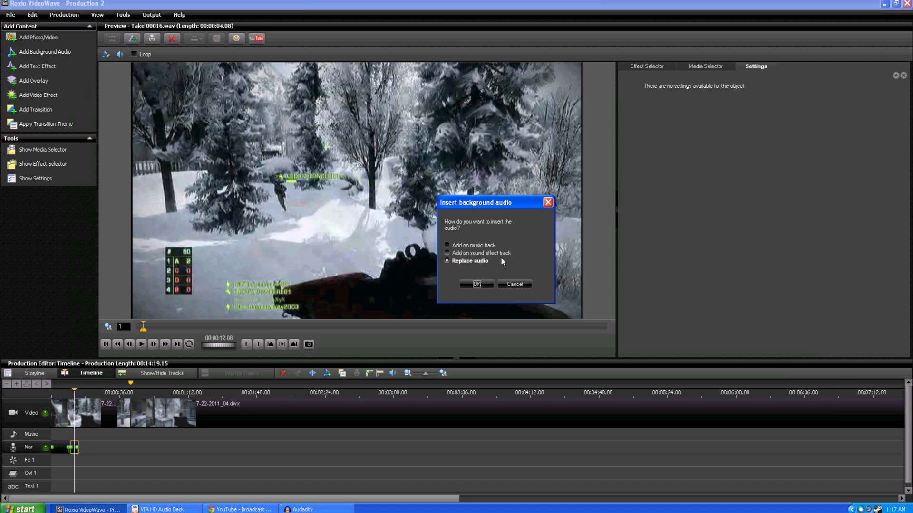
pyautogui.press('Up')
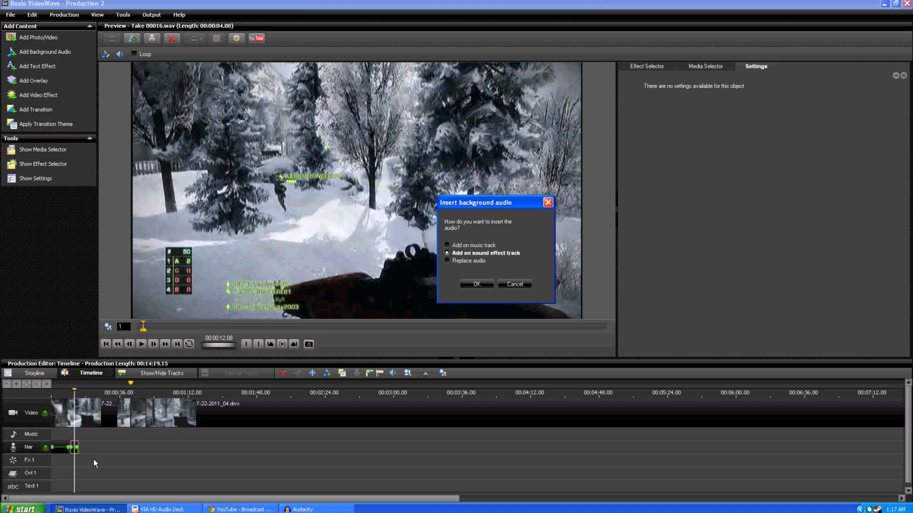
pyautogui.click(486, 286)
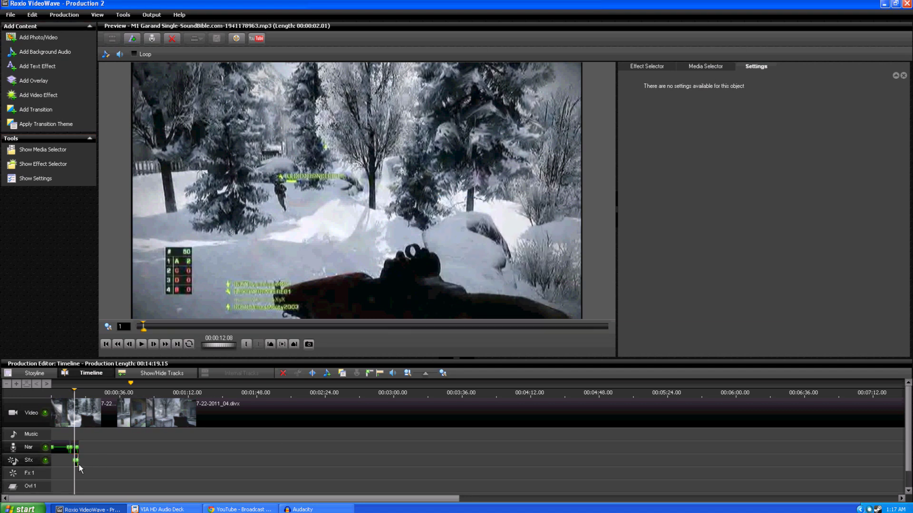
# - Put 23526__djduppy__Commoditize_140bpm.mp3 on the music track near the start, then deselect it
pyautogui.click(60, 57)
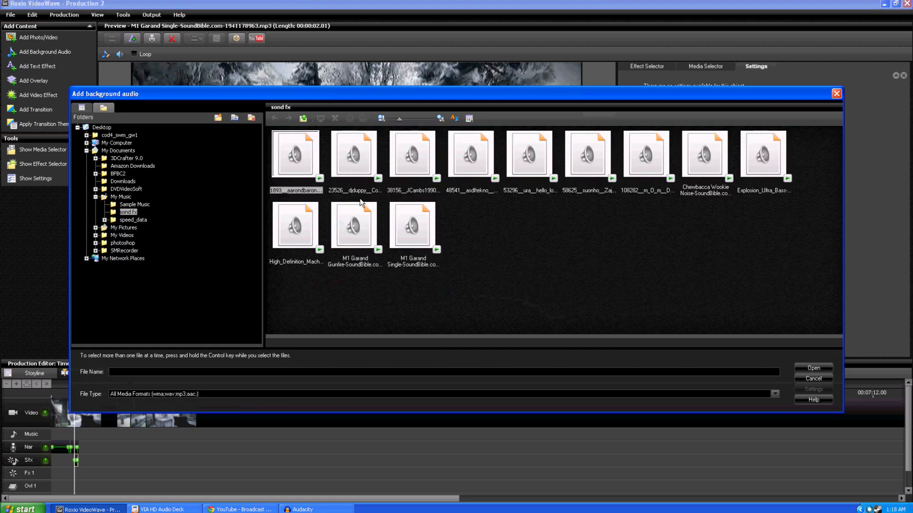
pyautogui.click(359, 170)
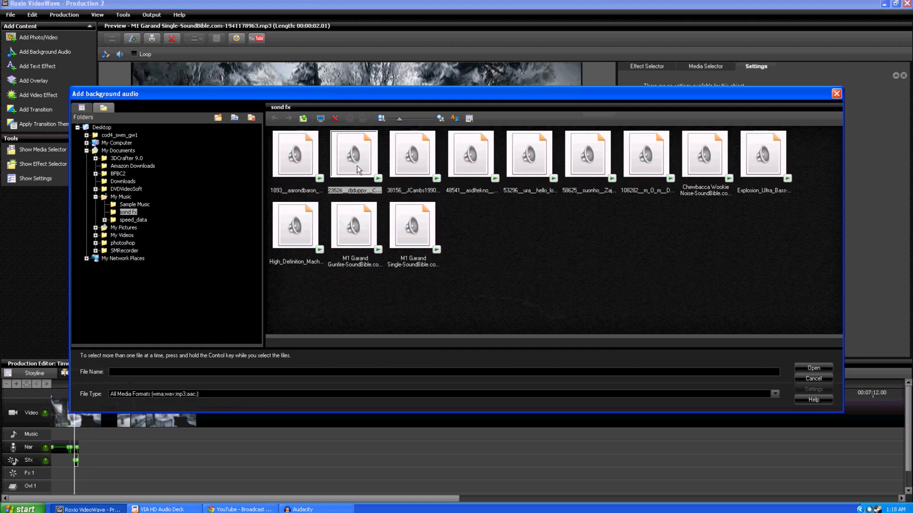
pyautogui.click(814, 369)
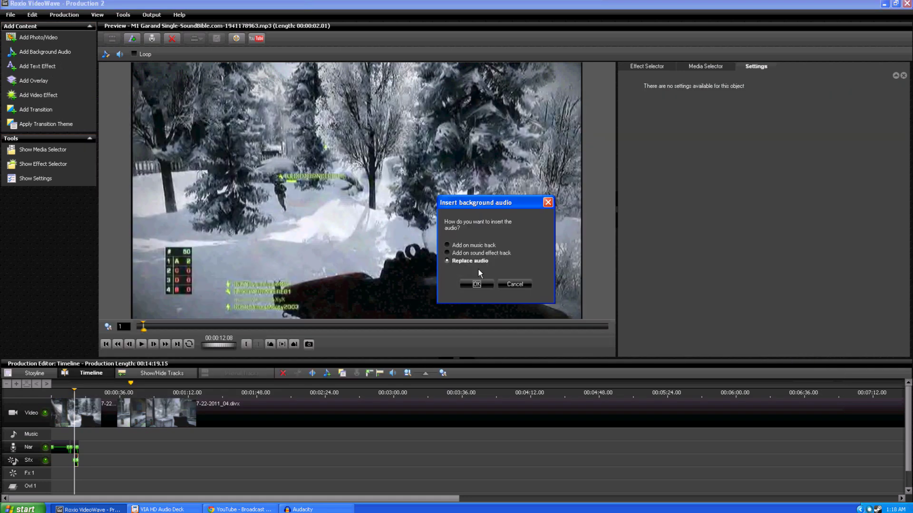
pyautogui.click(461, 246)
pyautogui.click(477, 286)
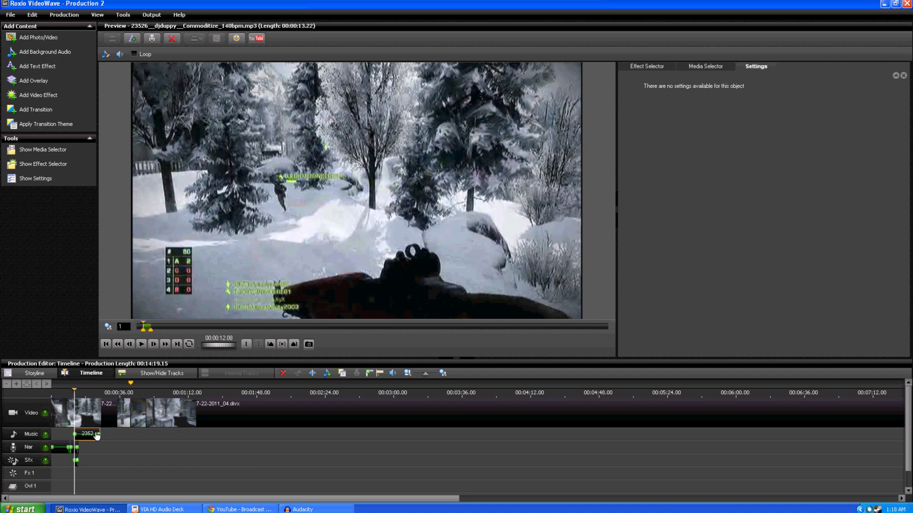
pyautogui.click(153, 461)
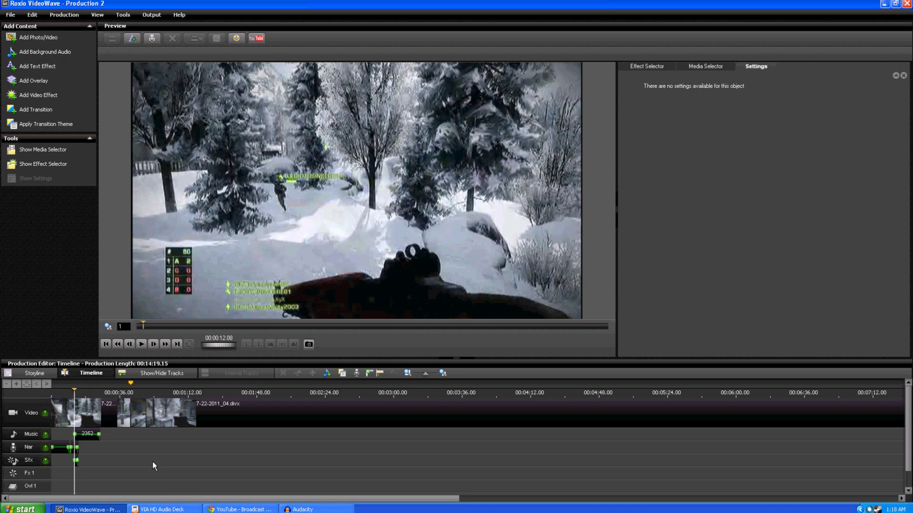
# - Set the first video clip's volume to -3 dB and the Take 00015 narration to 6 dB
pyautogui.click(196, 415)
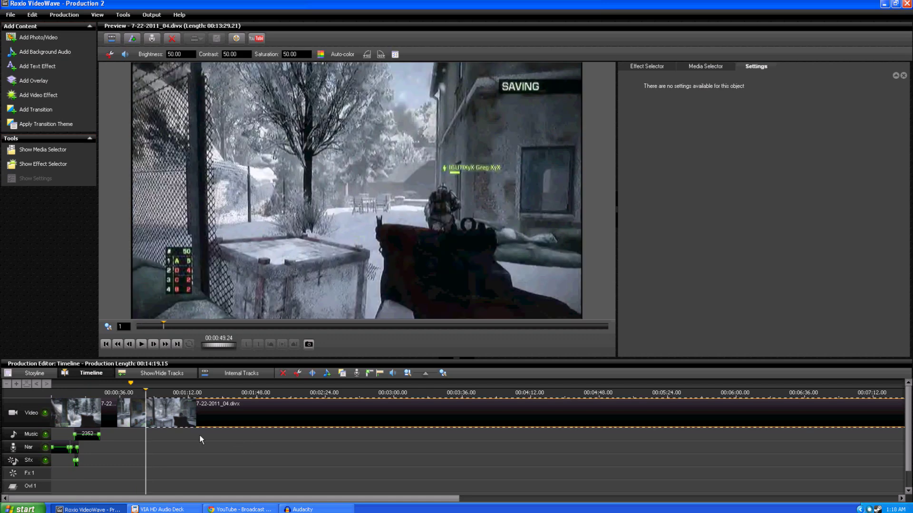
pyautogui.click(72, 414)
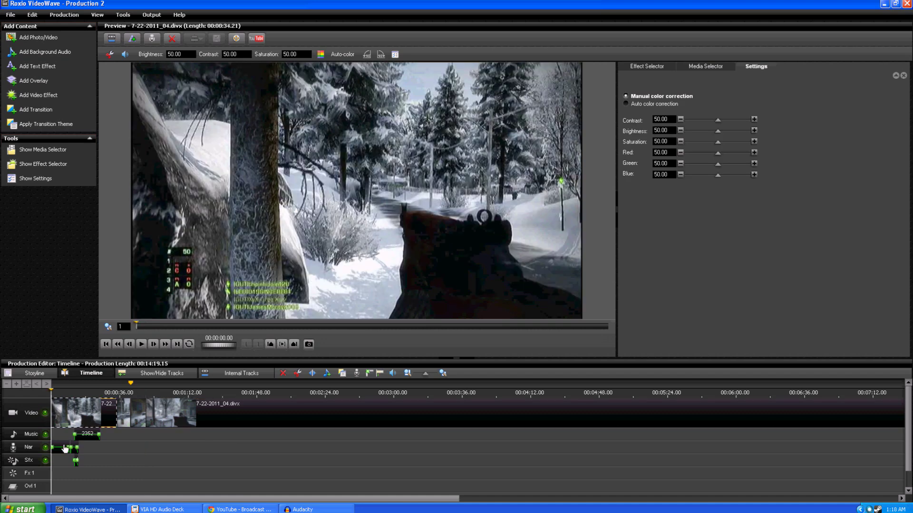
pyautogui.click(395, 374)
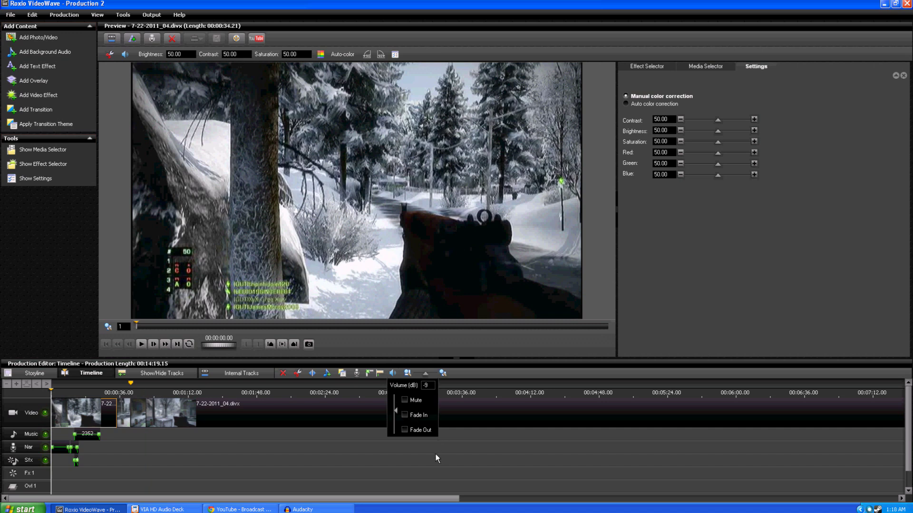
pyautogui.click(65, 449)
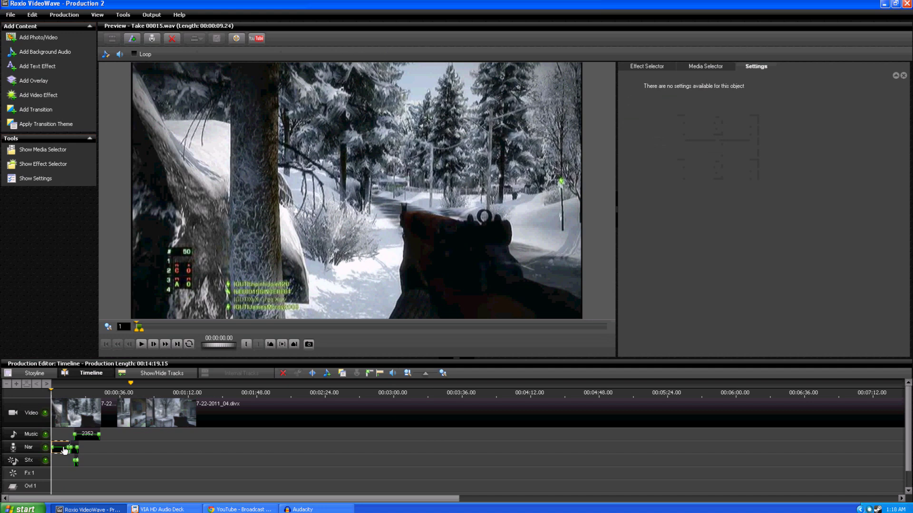
pyautogui.click(392, 374)
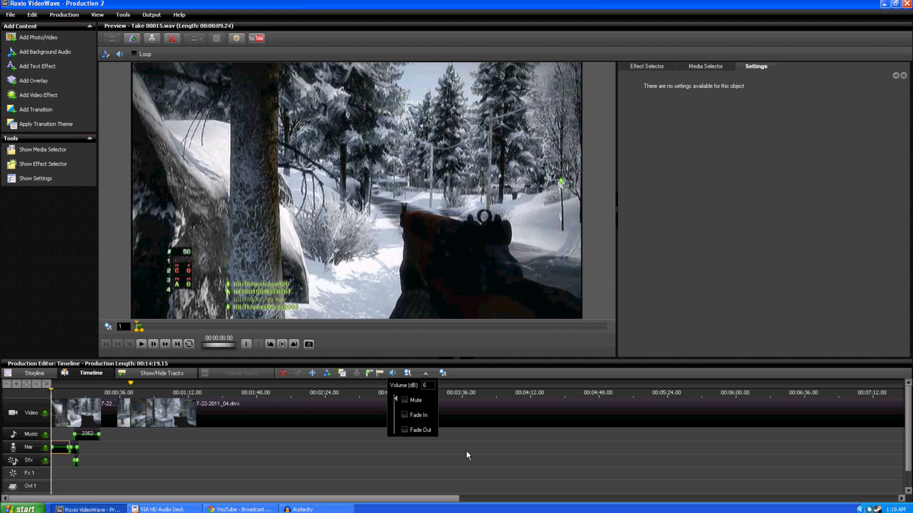
# - Apply the narration volume, then dismiss the save-changes prompt that blocks movie output
pyautogui.click(480, 452)
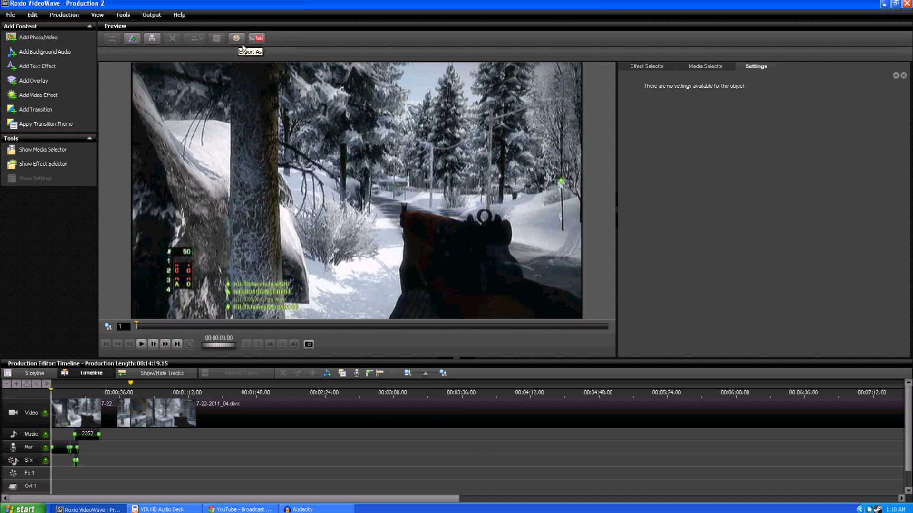
pyautogui.click(241, 46)
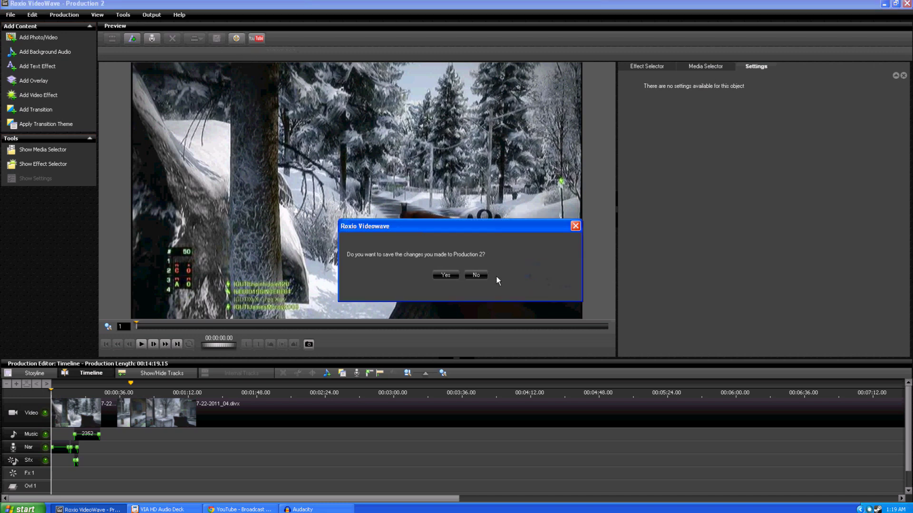
pyautogui.click(576, 226)
# - Save the production with Save As under the name demo1
pyautogui.click(18, 16)
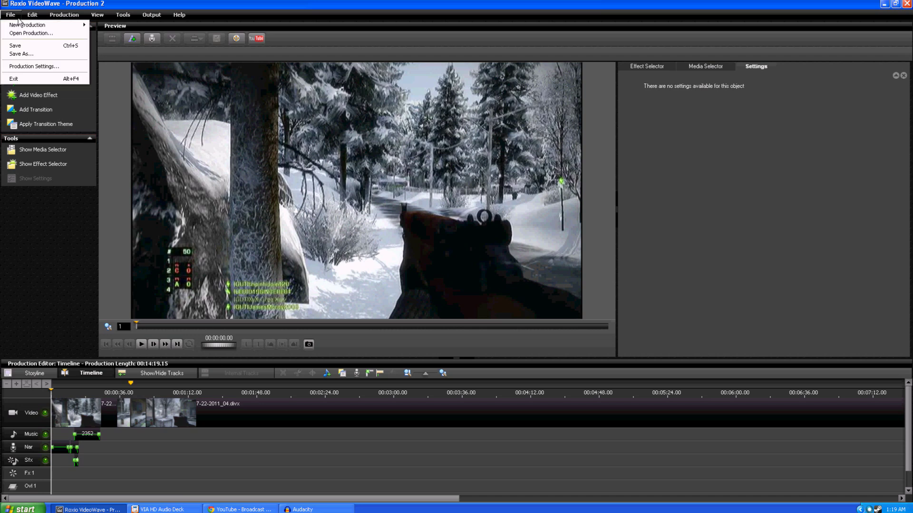
pyautogui.click(38, 55)
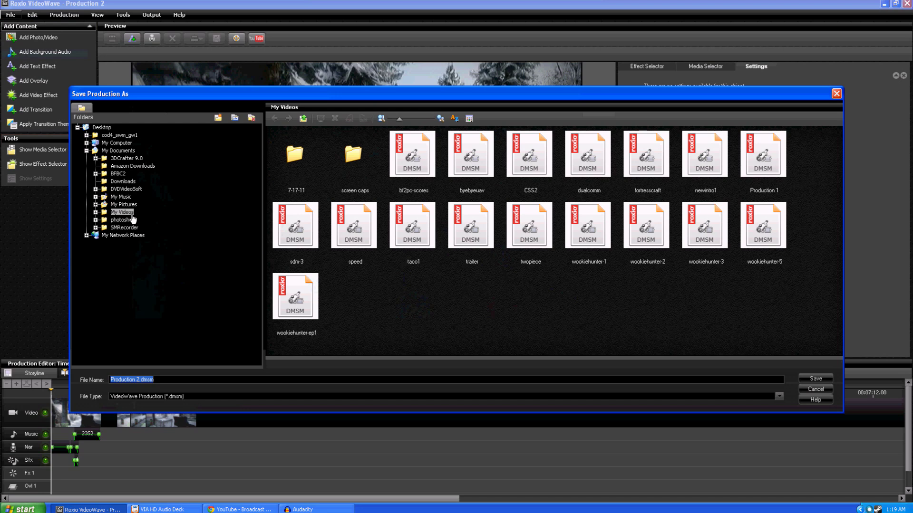
pyautogui.write('demo1')
pyautogui.press('Return')
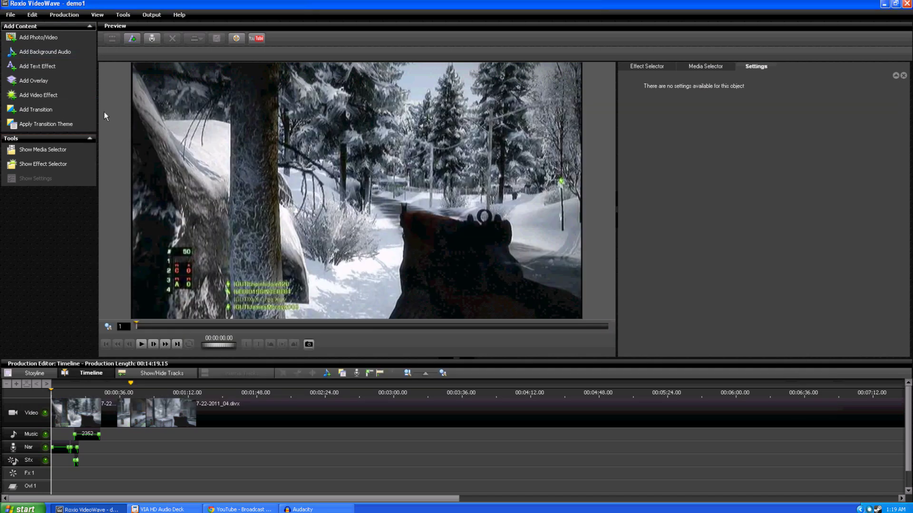
# - Open the Make Movie output settings for the production
pyautogui.click(240, 42)
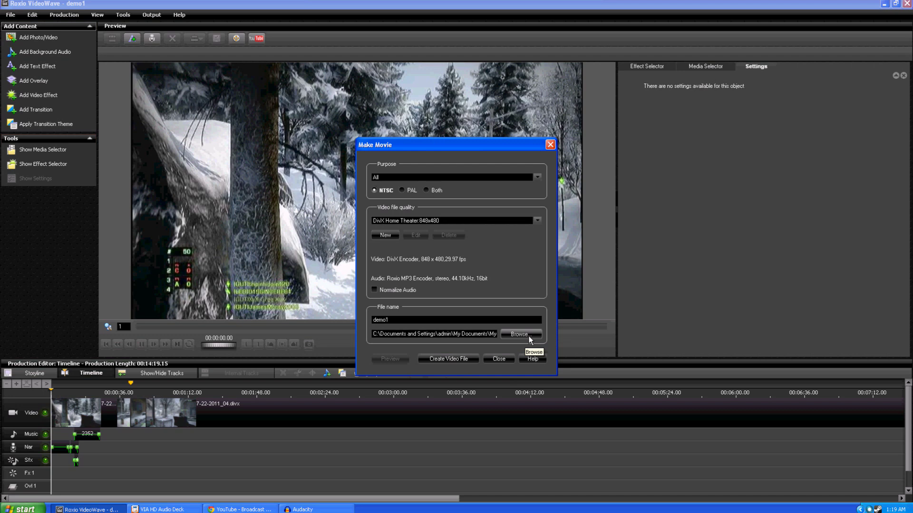
pyautogui.click(503, 361)
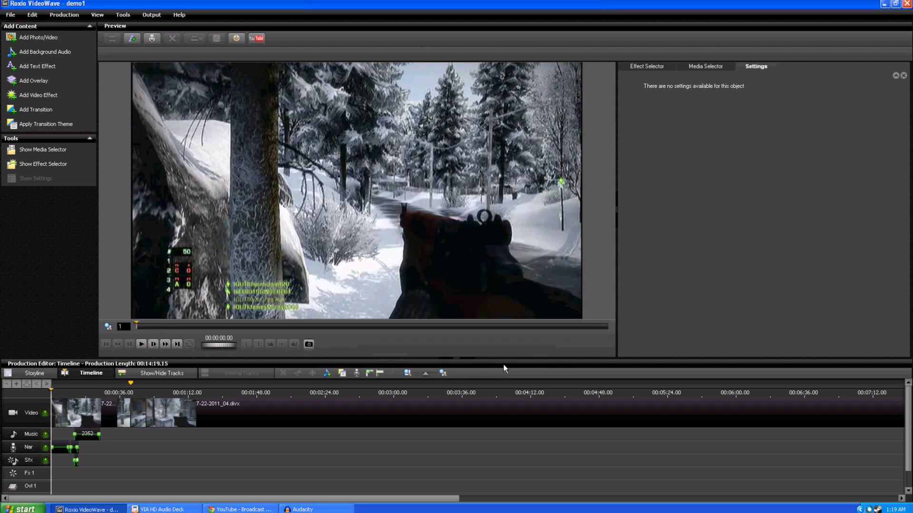